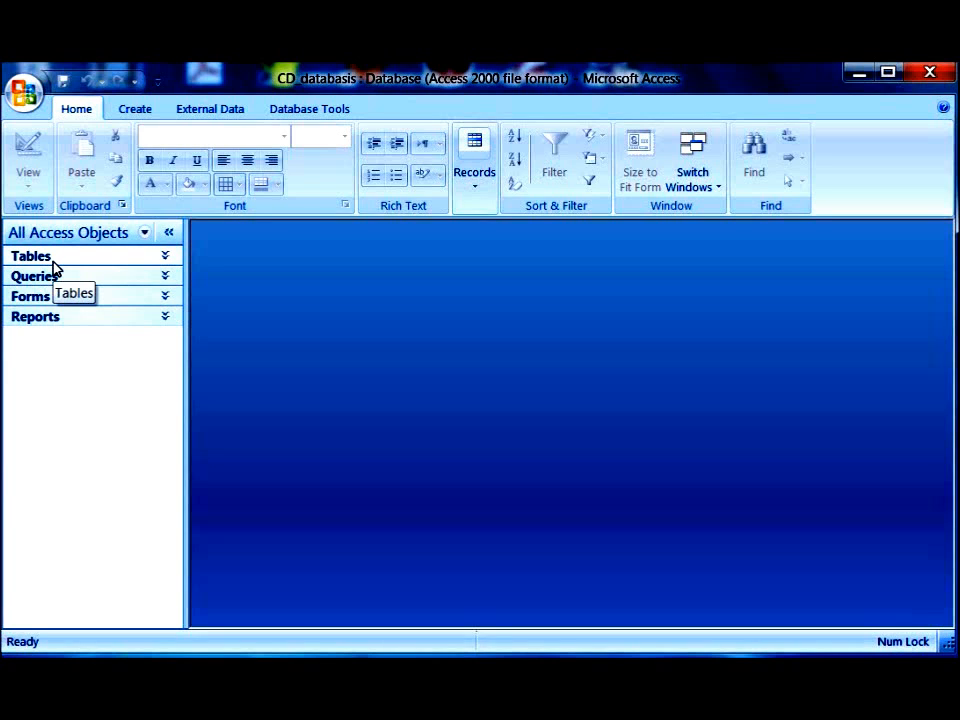
Expand the Tables, Queries, Forms and Reports groups to list all objects in the database.
{"action": "left_click", "coordinate": [52, 258]}
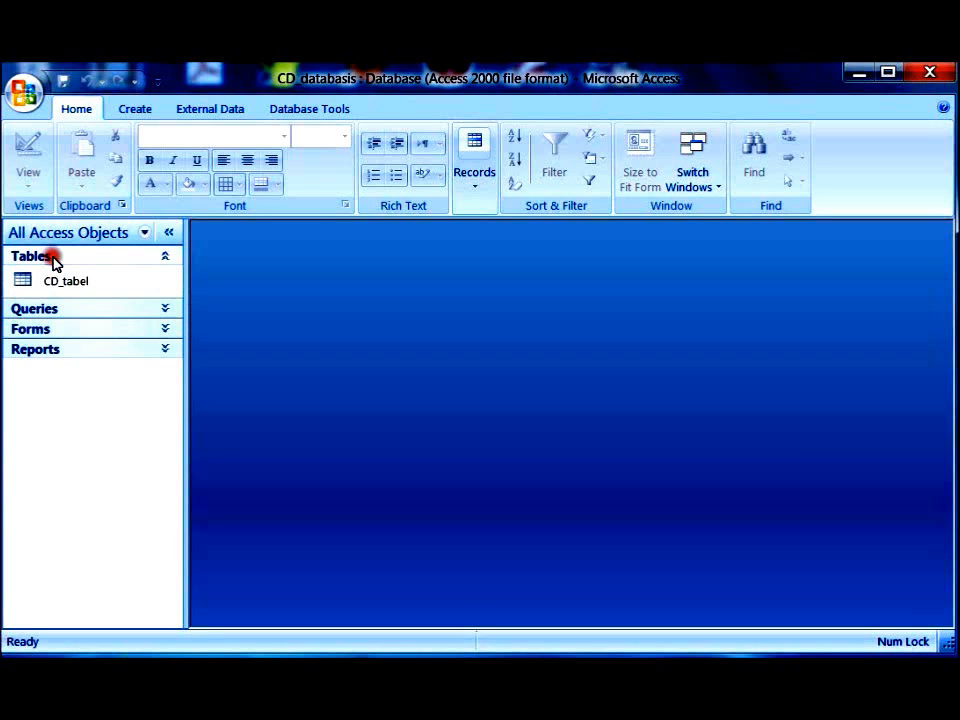
{"action": "left_click", "coordinate": [57, 312]}
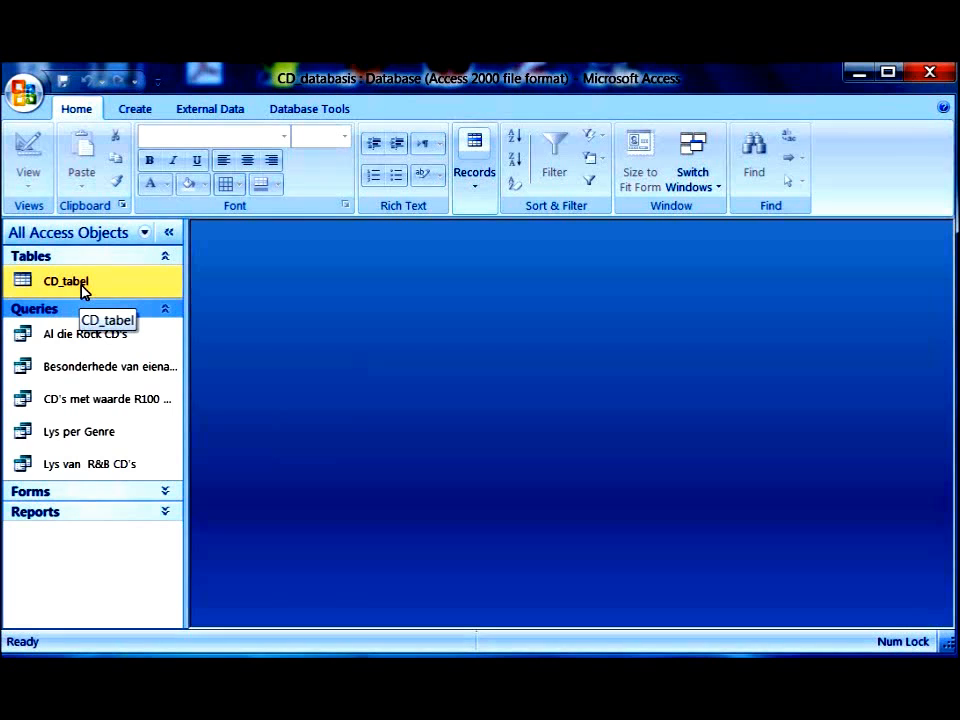
{"action": "left_click", "coordinate": [70, 491]}
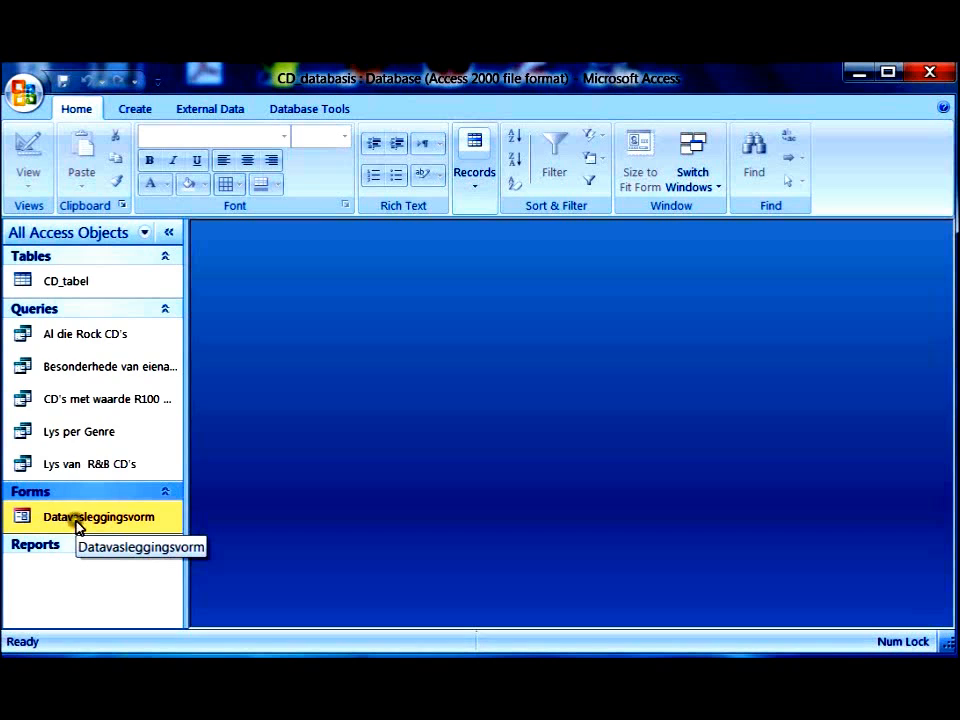
{"action": "left_click", "coordinate": [50, 545]}
{"action": "left_click", "coordinate": [50, 545]}
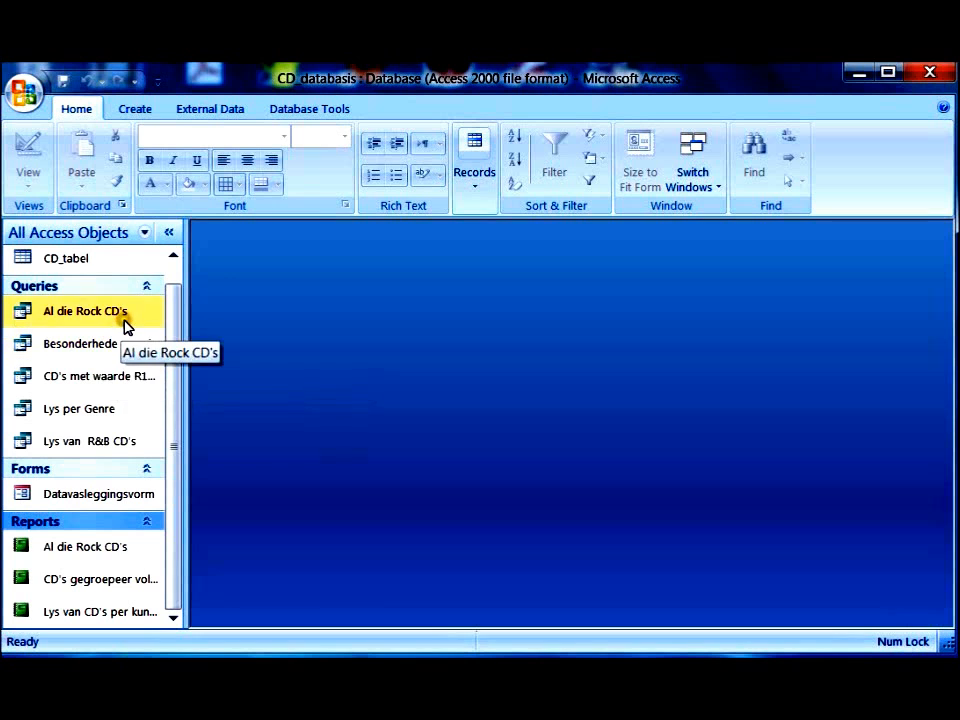
{"action": "mouse_move", "coordinate": [173, 347]}
{"action": "left_mouse_down"}
{"action": "mouse_move", "coordinate": [180, 360]}
{"action": "mouse_move", "coordinate": [174, 319]}
{"action": "mouse_move", "coordinate": [177, 327]}
{"action": "left_mouse_up"}
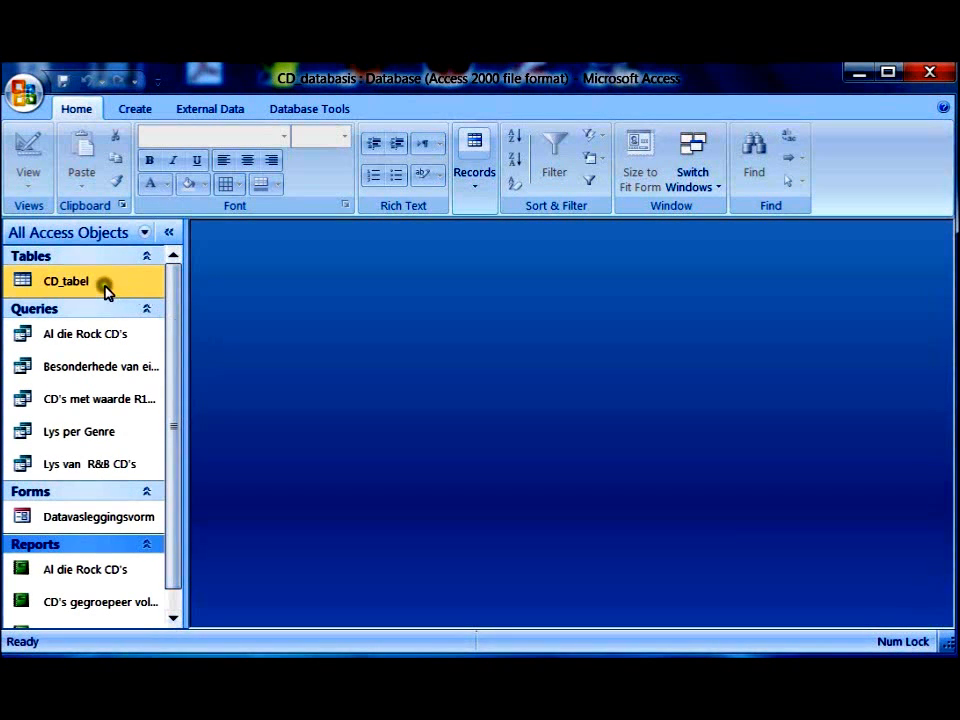
Open CD_tabel in a maximized window and select the Goo Goo Dolls and Coldplay records in turn.
{"action": "double_click", "coordinate": [46, 282]}
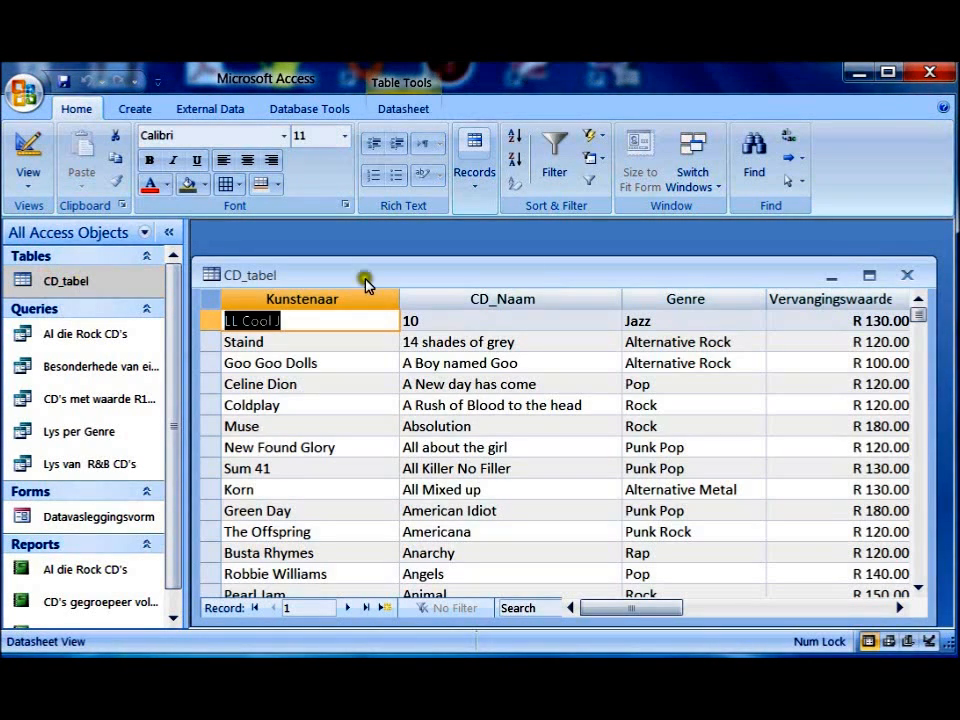
{"action": "left_click", "coordinate": [868, 276]}
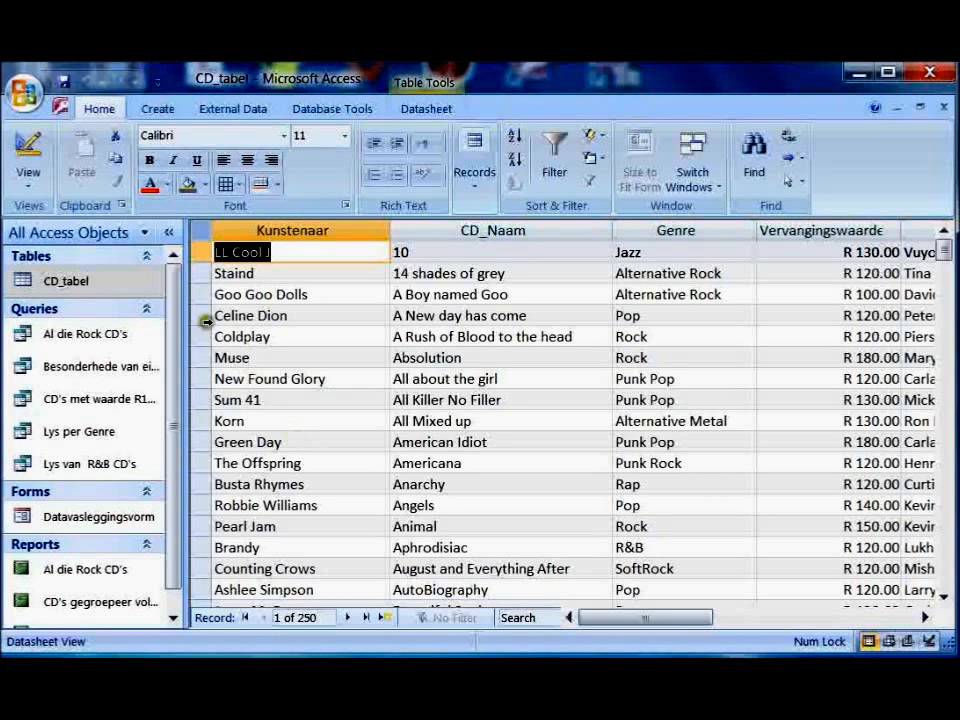
{"action": "left_click", "coordinate": [199, 295]}
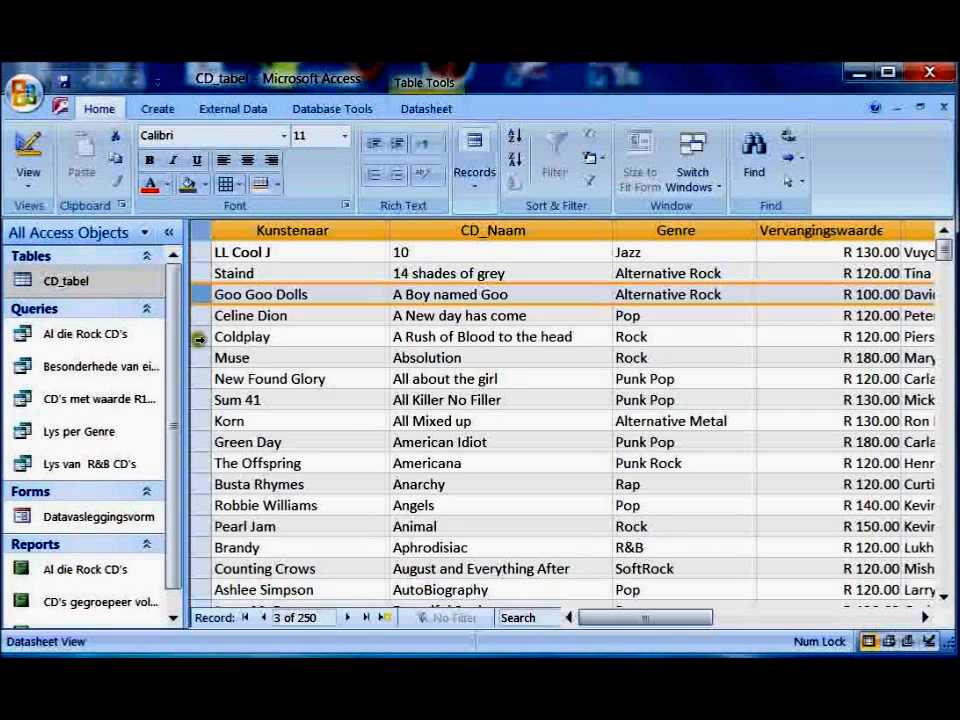
{"action": "left_click", "coordinate": [199, 337]}
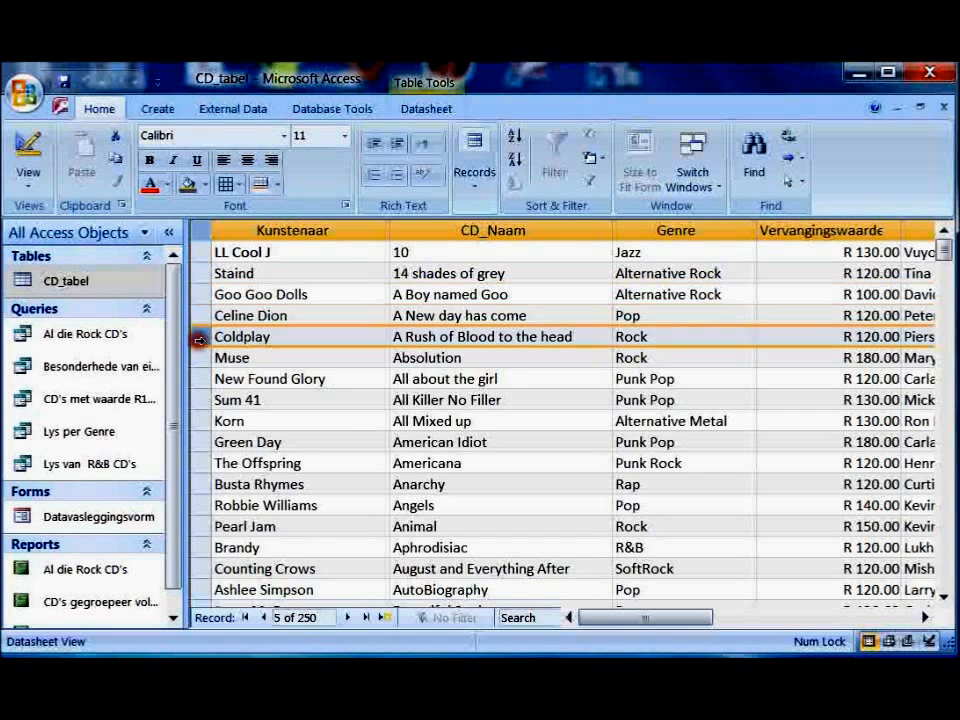
Select the Kunstenaar field, the CD_Naam field and the Robbie Williams record of CD_tabel in turn.
{"action": "left_click", "coordinate": [321, 230]}
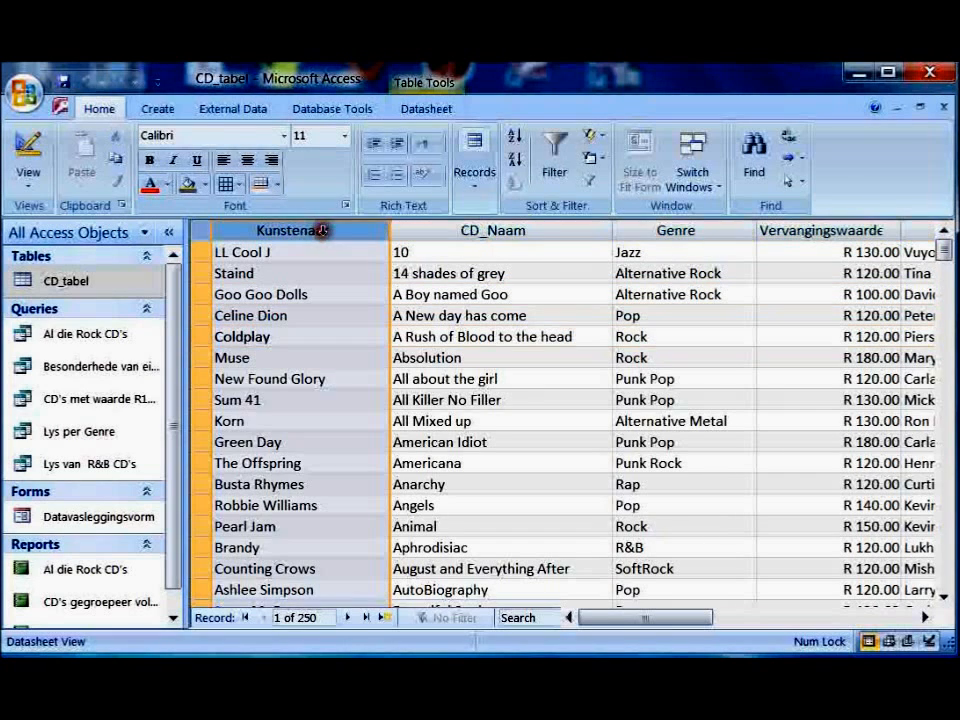
{"action": "left_click", "coordinate": [592, 230]}
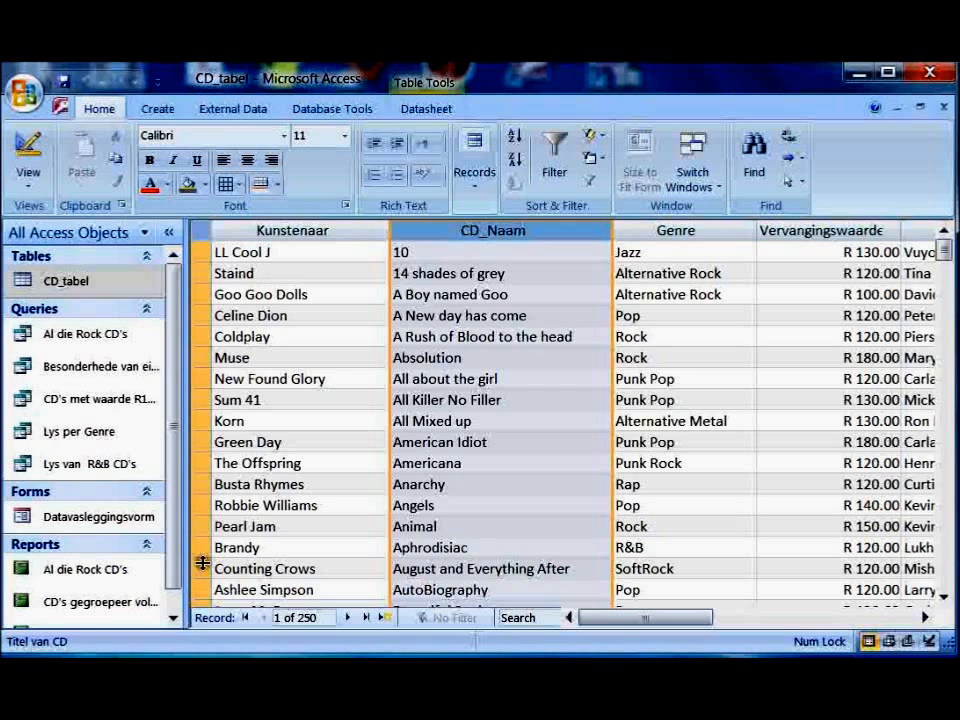
{"action": "left_click", "coordinate": [197, 504]}
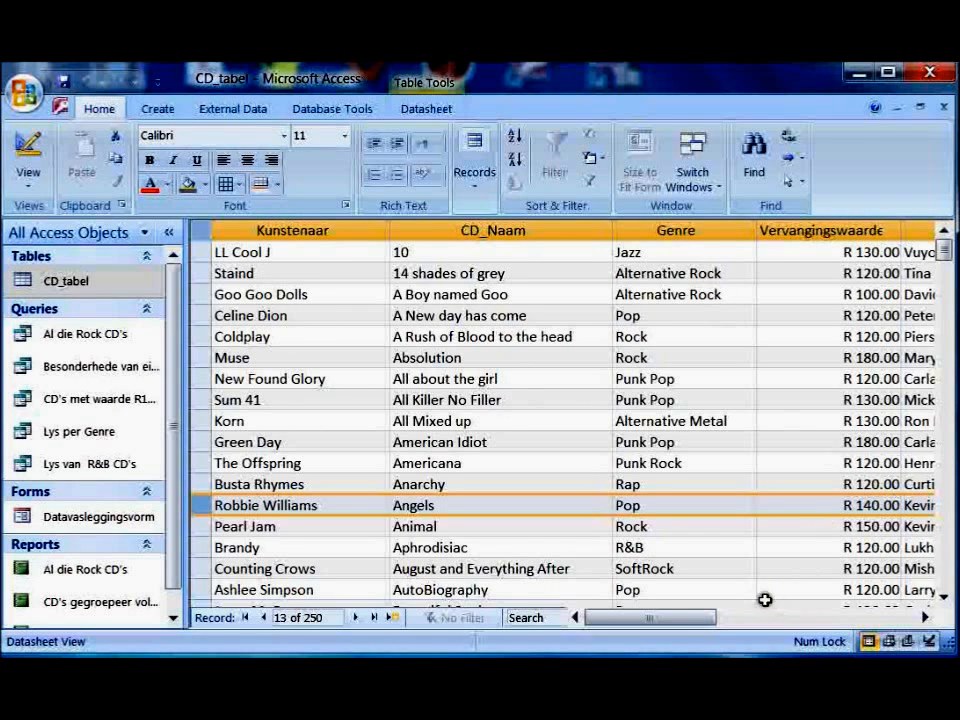
Look through the remaining fields of CD_tabel up to the contact details and close the table.
{"action": "left_click_drag", "start_coordinate": [677, 621], "coordinate": [729, 621]}
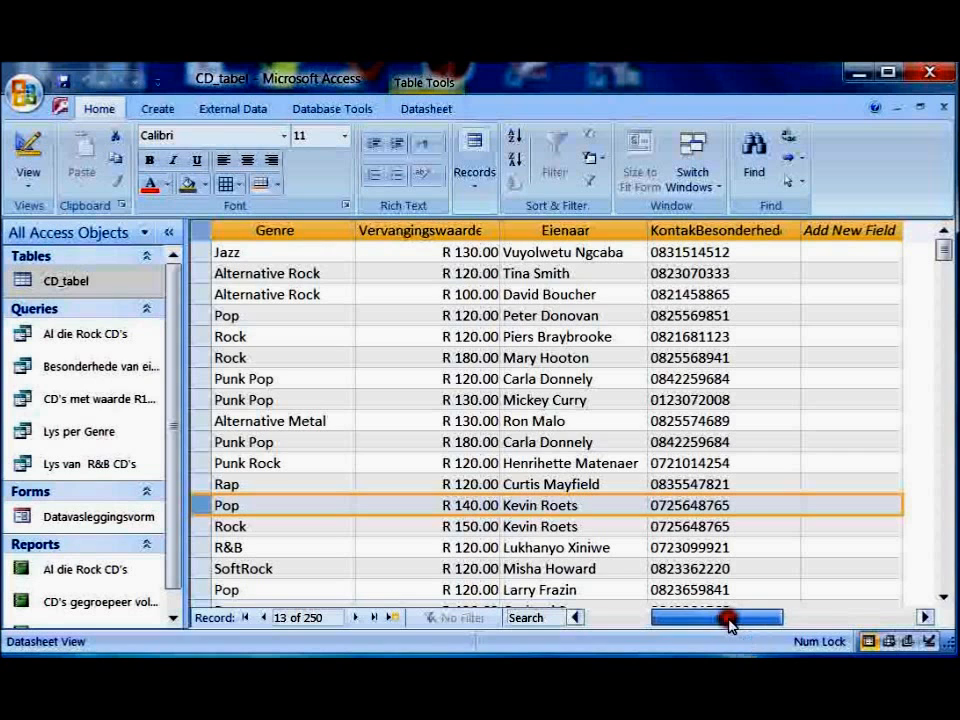
{"action": "left_click_drag", "start_coordinate": [733, 625], "coordinate": [654, 619]}
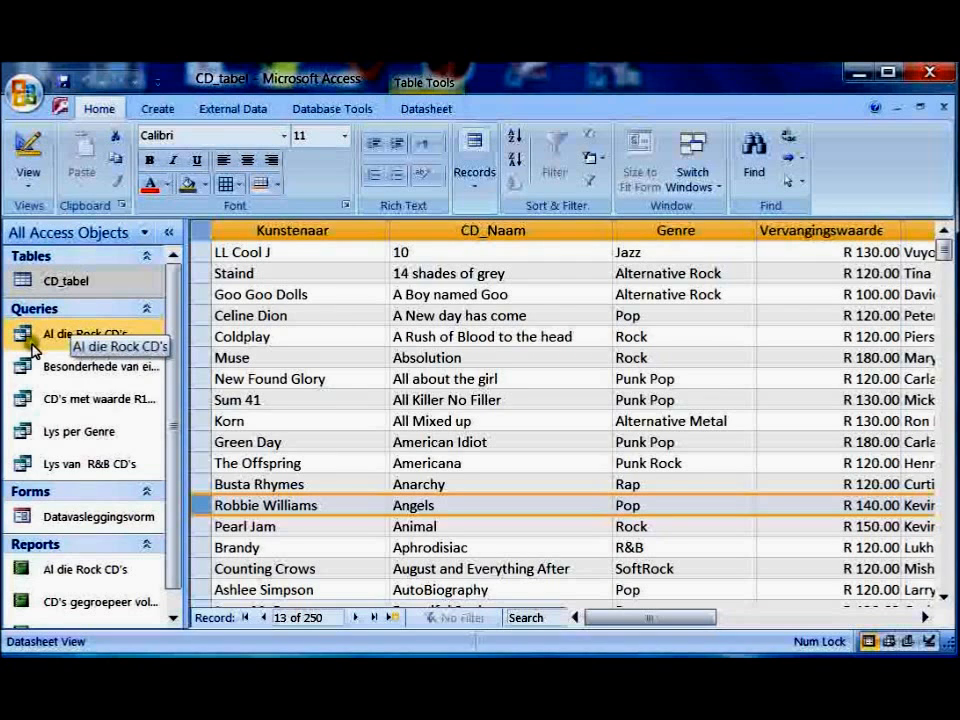
{"action": "left_click", "coordinate": [943, 106]}
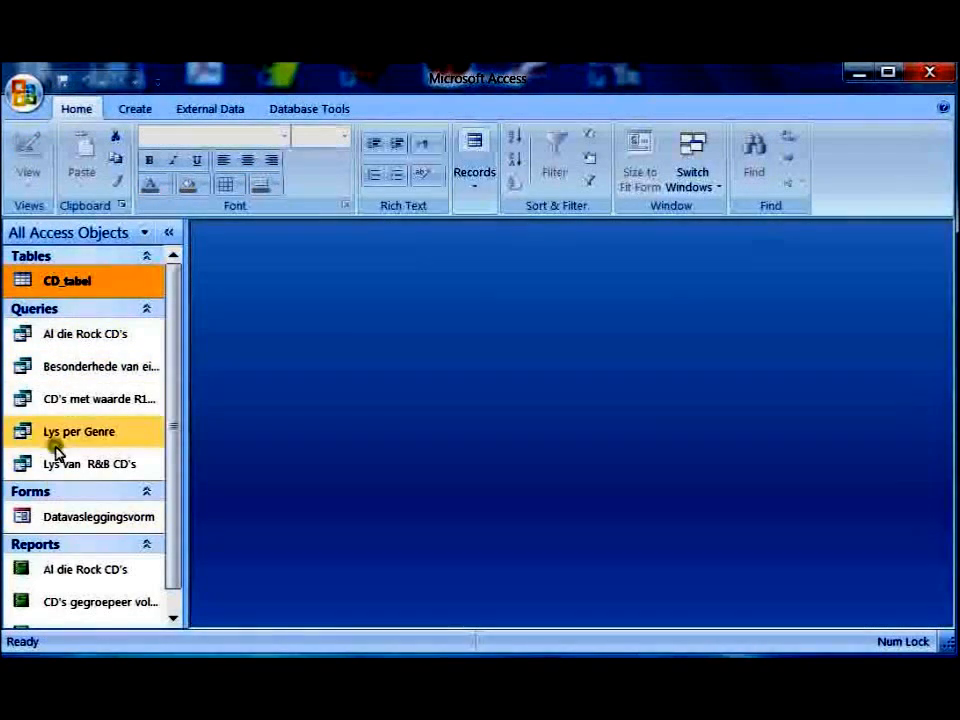
Open the Al die Rock CD's query and move its result window slightly higher.
{"action": "double_click", "coordinate": [60, 336]}
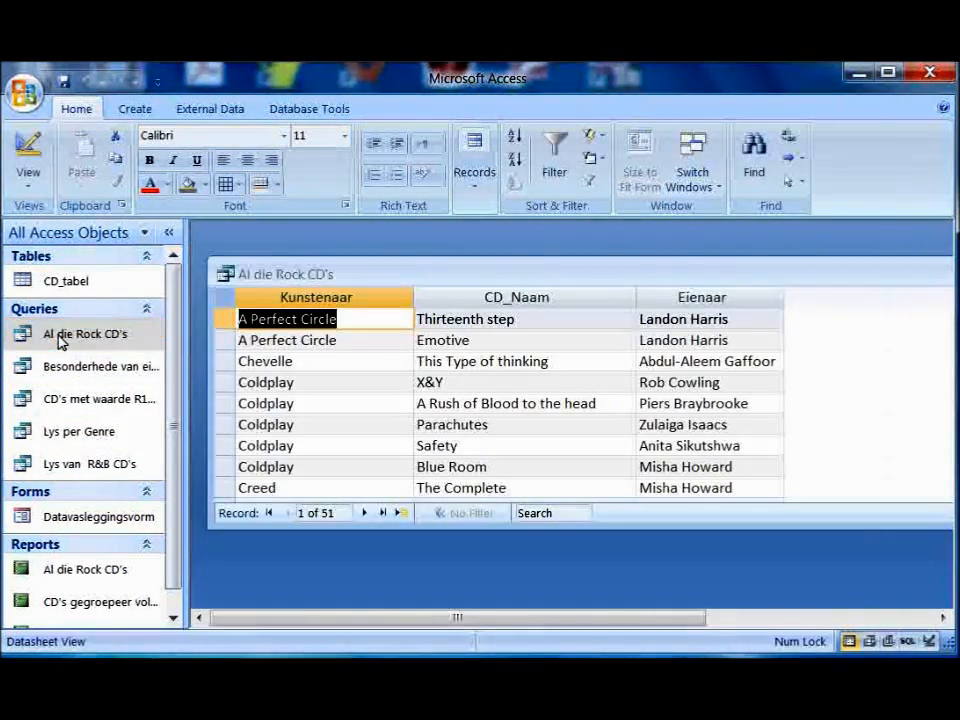
{"action": "mouse_move", "coordinate": [724, 279]}
{"action": "left_mouse_down"}
{"action": "mouse_move", "coordinate": [699, 261]}
{"action": "mouse_move", "coordinate": [714, 250]}
{"action": "mouse_move", "coordinate": [718, 260]}
{"action": "left_mouse_up"}
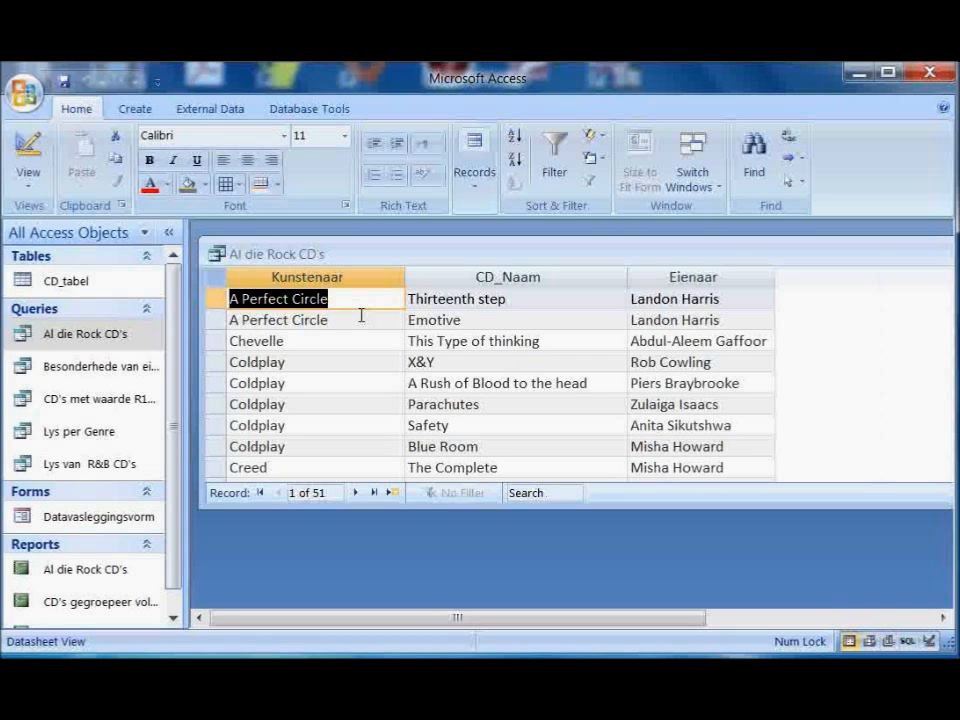
Open the CD's met waarde R100 of minder query and close the Al die Rock CD's query.
{"action": "double_click", "coordinate": [115, 404]}
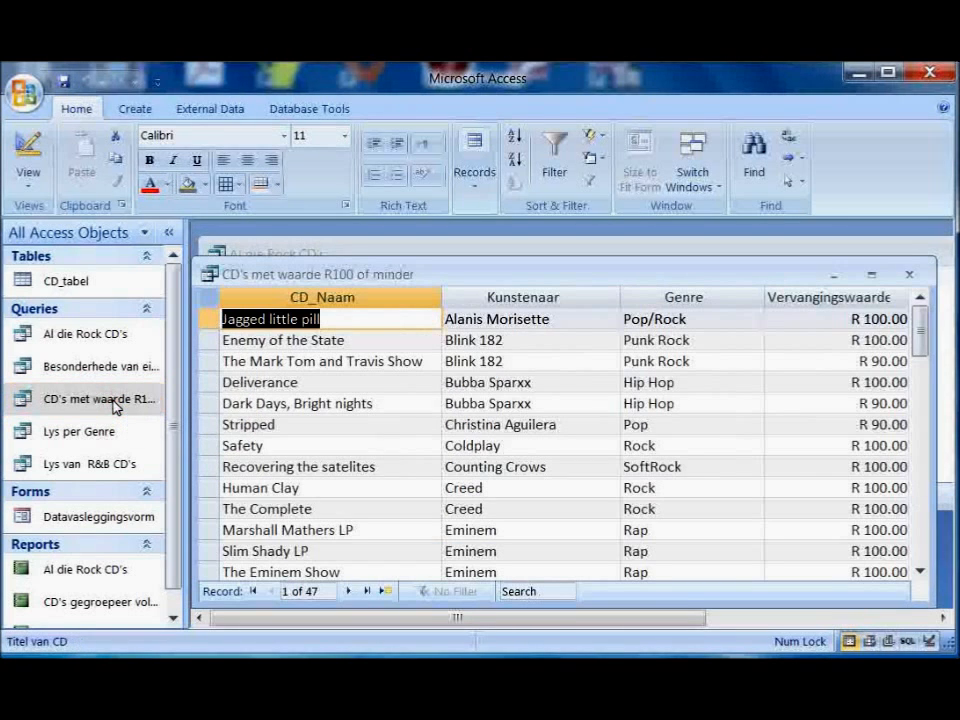
{"action": "left_click", "coordinate": [559, 250]}
{"action": "left_click_drag", "start_coordinate": [812, 259], "coordinate": [343, 270]}
{"action": "left_click", "coordinate": [775, 265]}
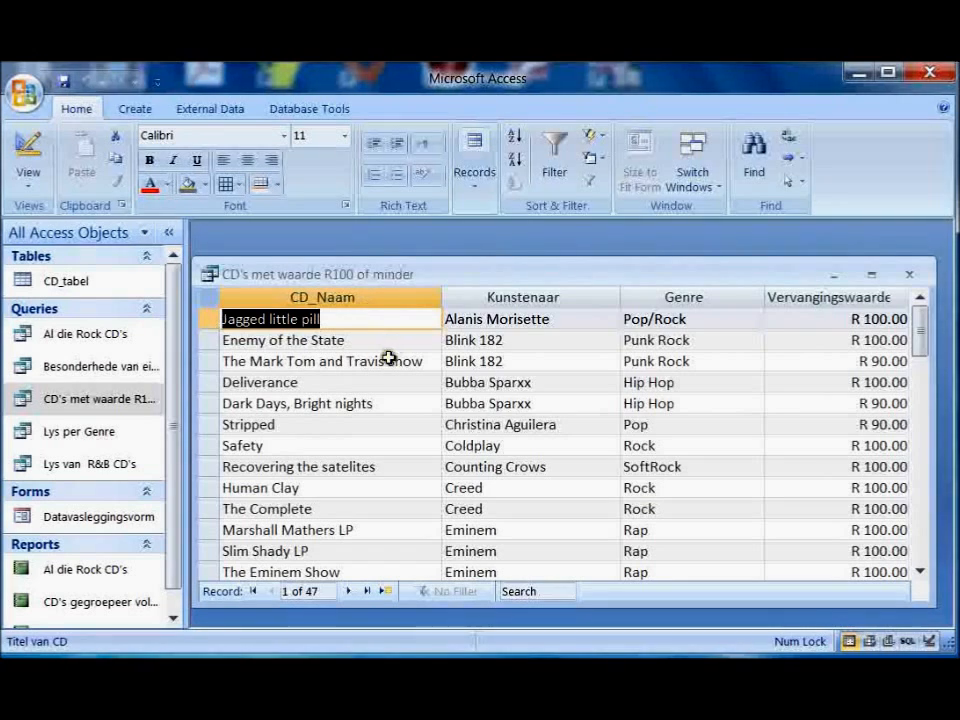
{"action": "left_click_drag", "start_coordinate": [465, 238], "coordinate": [461, 235]}
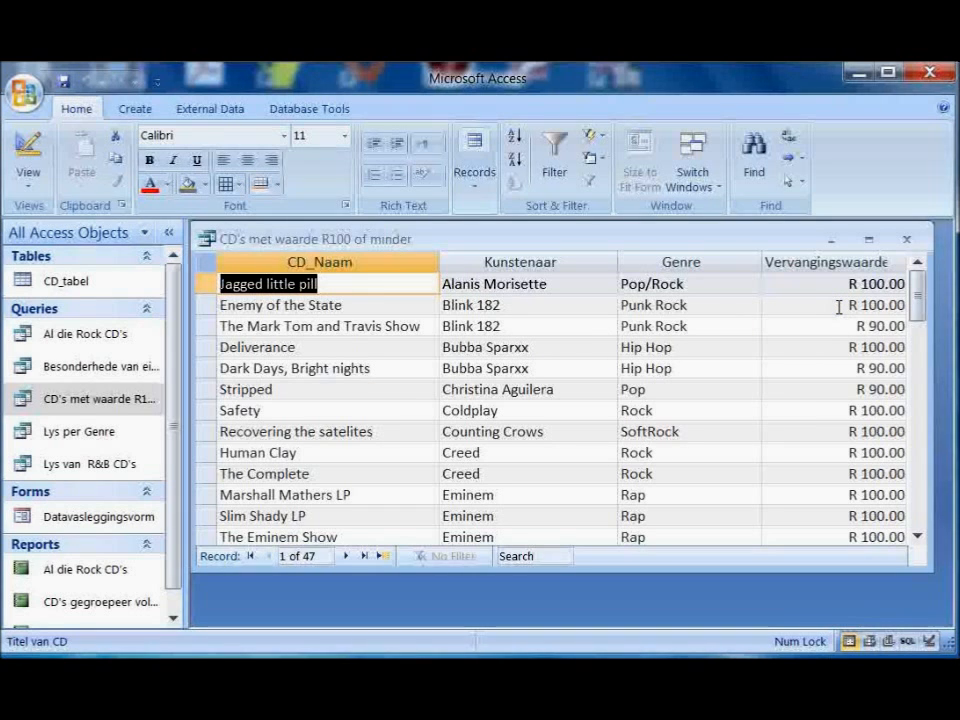
Review the CD's met waarde R100 of minder results through to the last record, and close the query.
{"action": "left_click_drag", "start_coordinate": [922, 311], "coordinate": [924, 489]}
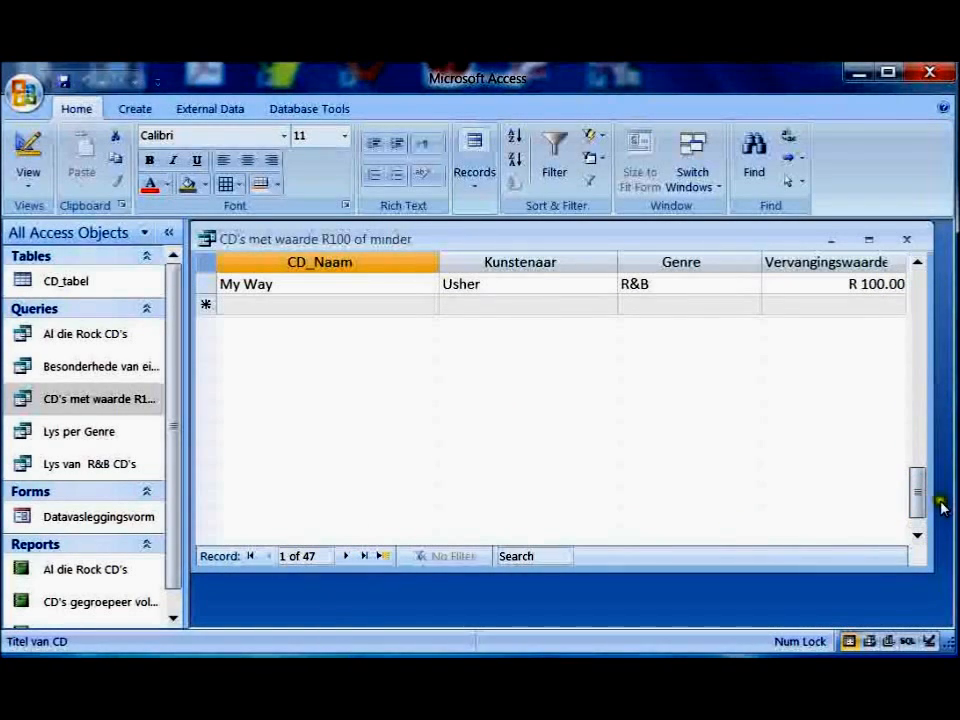
{"action": "left_click_drag", "start_coordinate": [917, 493], "coordinate": [908, 290]}
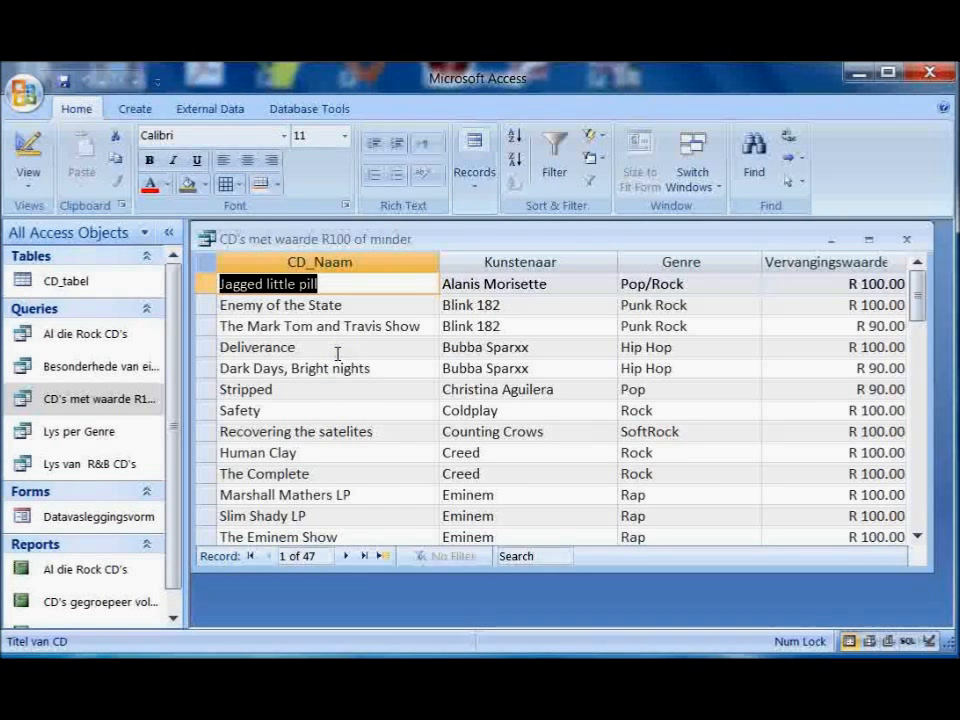
{"action": "left_click", "coordinate": [70, 291]}
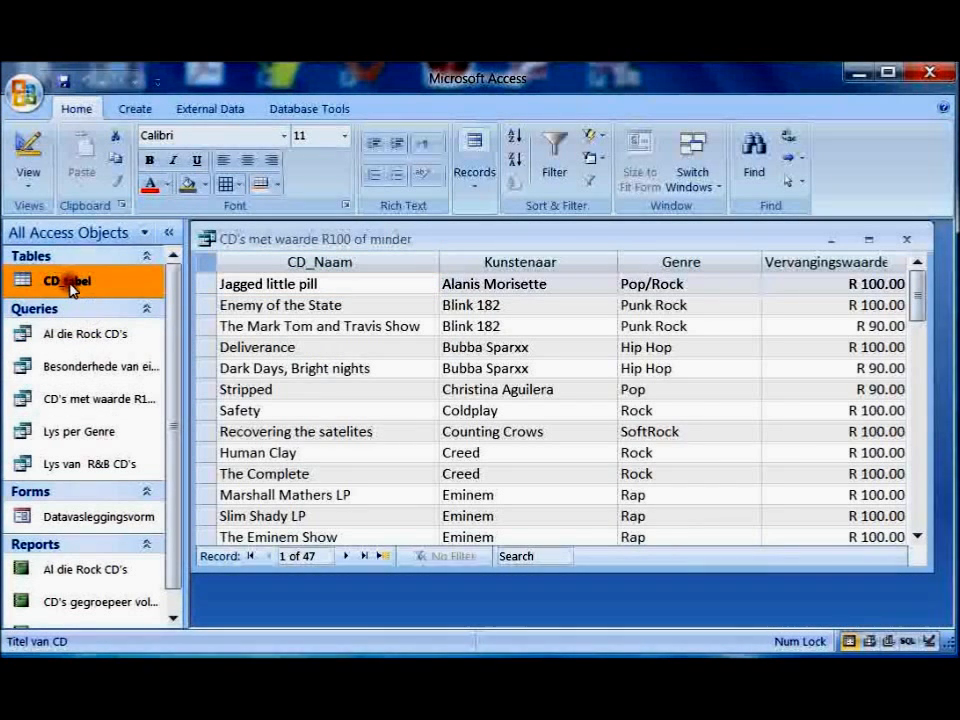
{"action": "left_click", "coordinate": [907, 240]}
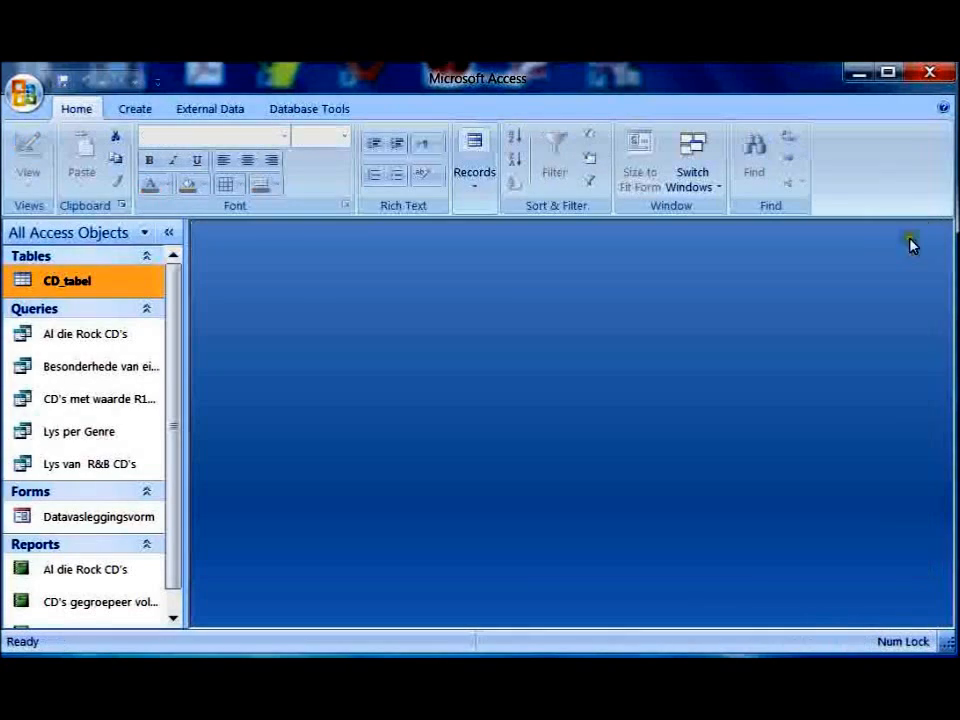
Reopen CD_tabel and start a new blank record at the end of the table.
{"action": "double_click", "coordinate": [84, 288]}
{"action": "left_click_drag", "start_coordinate": [640, 278], "coordinate": [634, 243]}
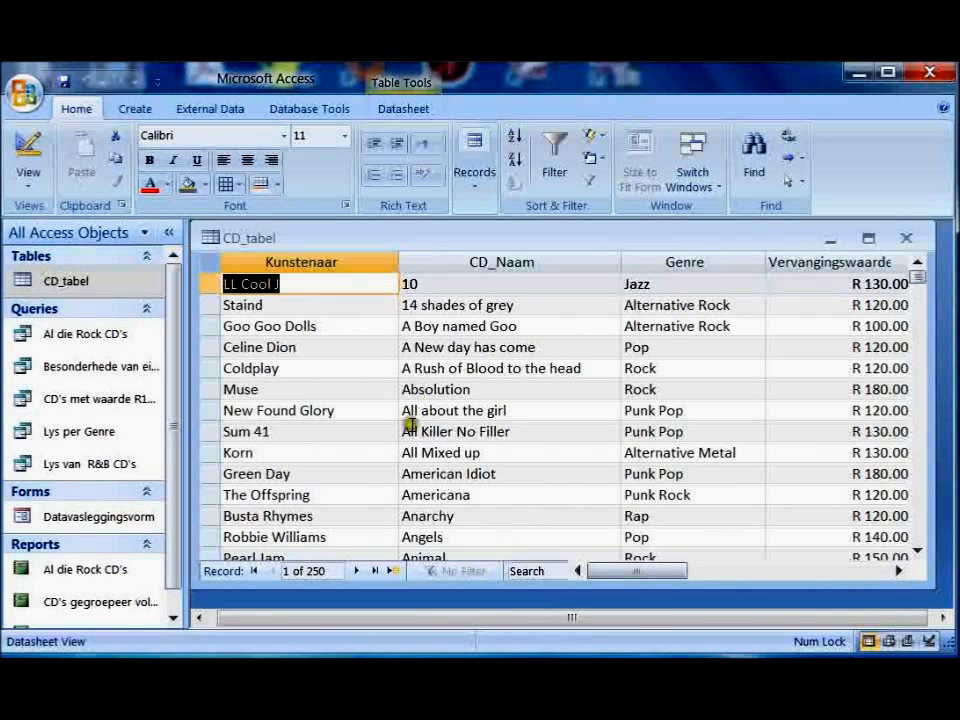
{"action": "left_click", "coordinate": [393, 573]}
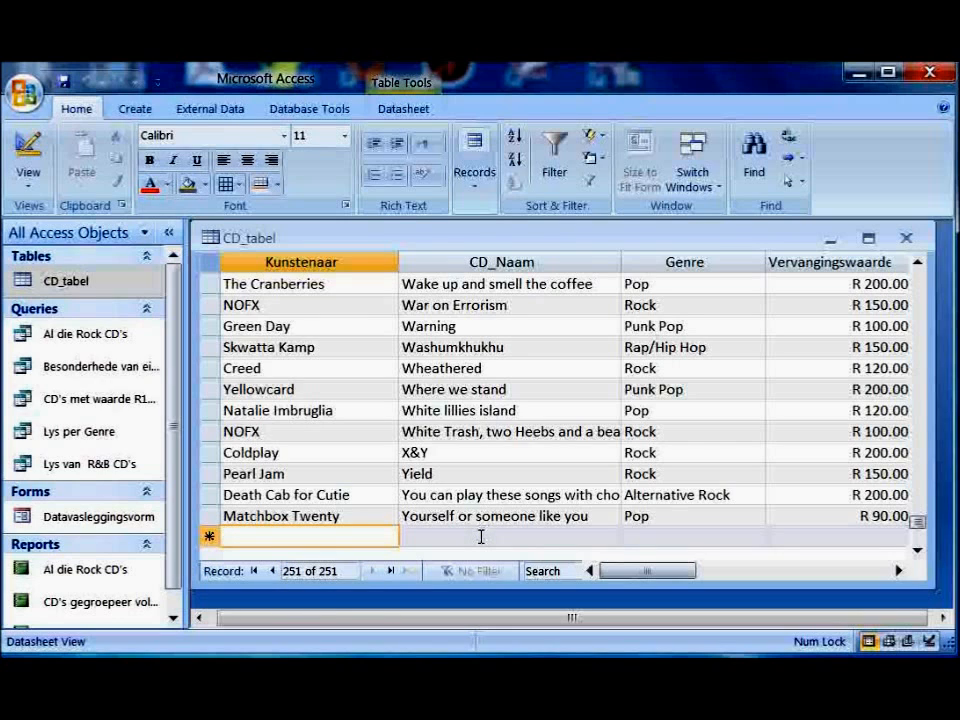
Enter ddd as Kunstenaar, ddd as CD_Naam and Pop as Genre in the new record, and save it.
{"action": "type", "text": "ddd"}
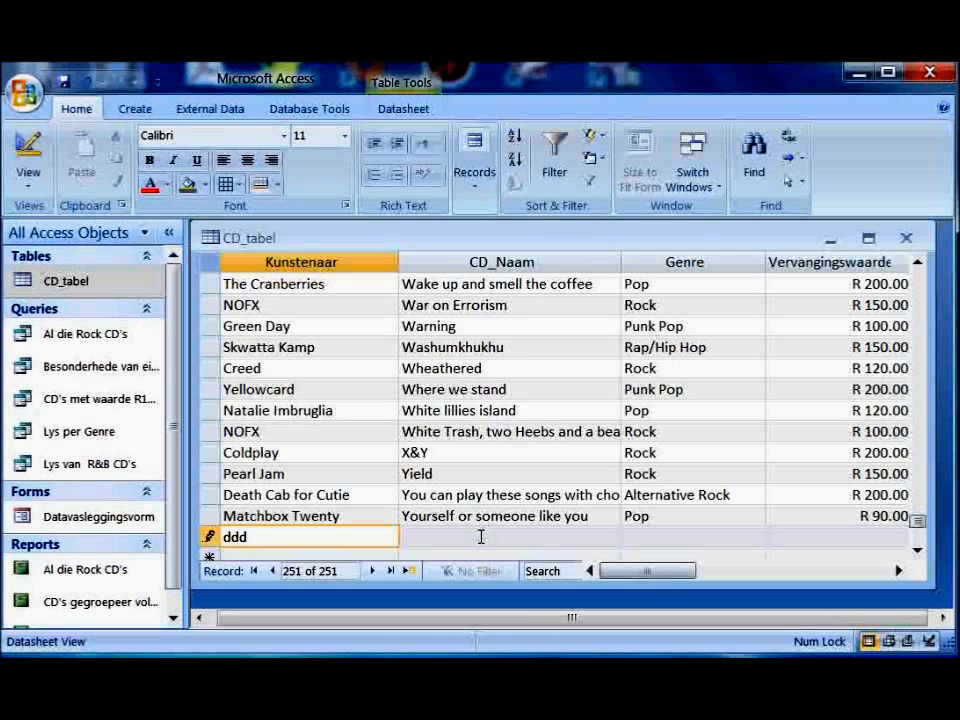
{"action": "left_click", "coordinate": [481, 537]}
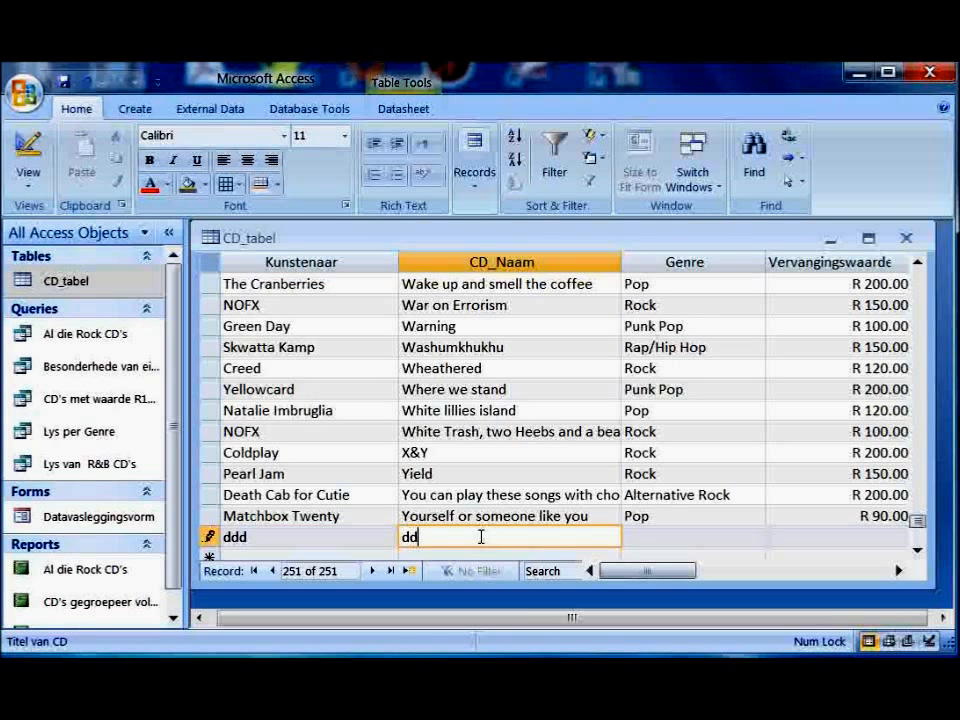
{"action": "key", "text": "Tab"}
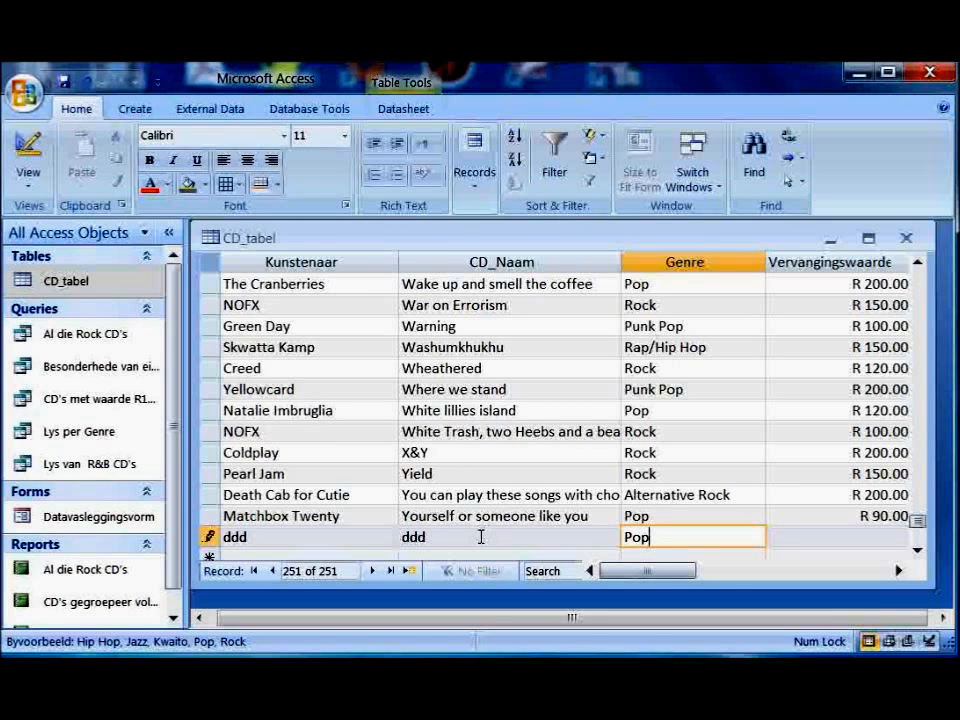
{"action": "key", "text": "Tab"}
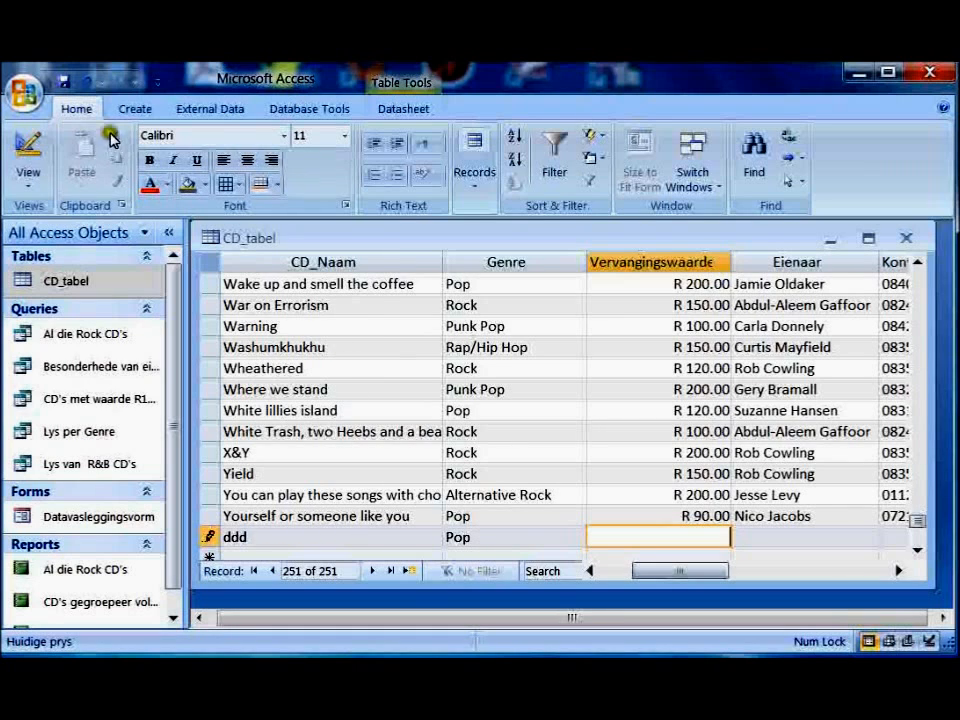
{"action": "left_click", "coordinate": [63, 84]}
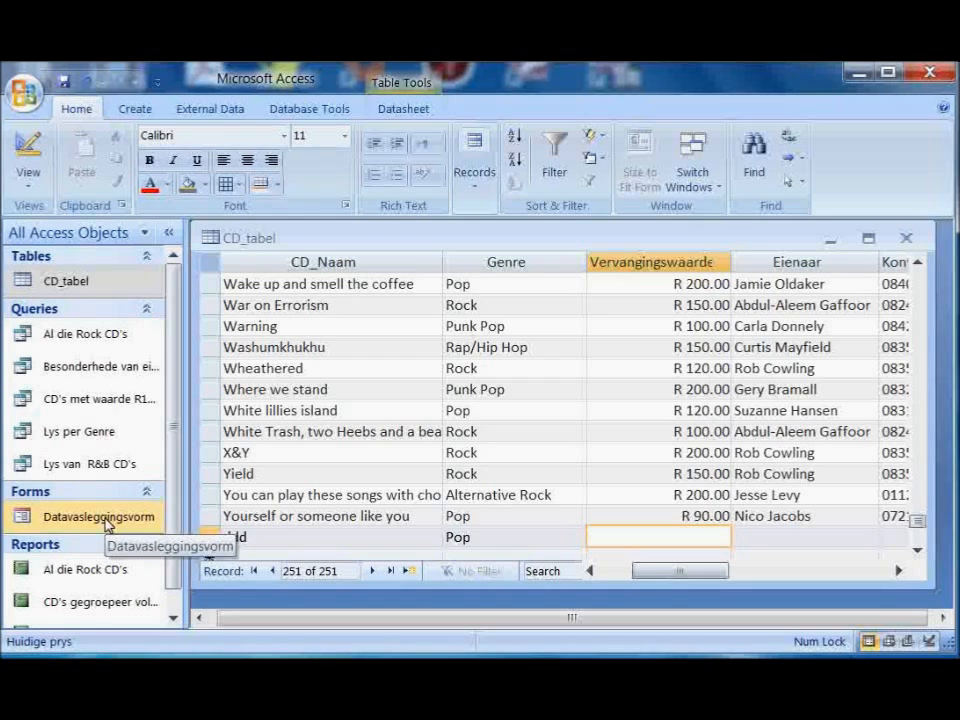
Open the Datavasleggingsvorm form and close the CD_tabel window behind it.
{"action": "double_click", "coordinate": [105, 520]}
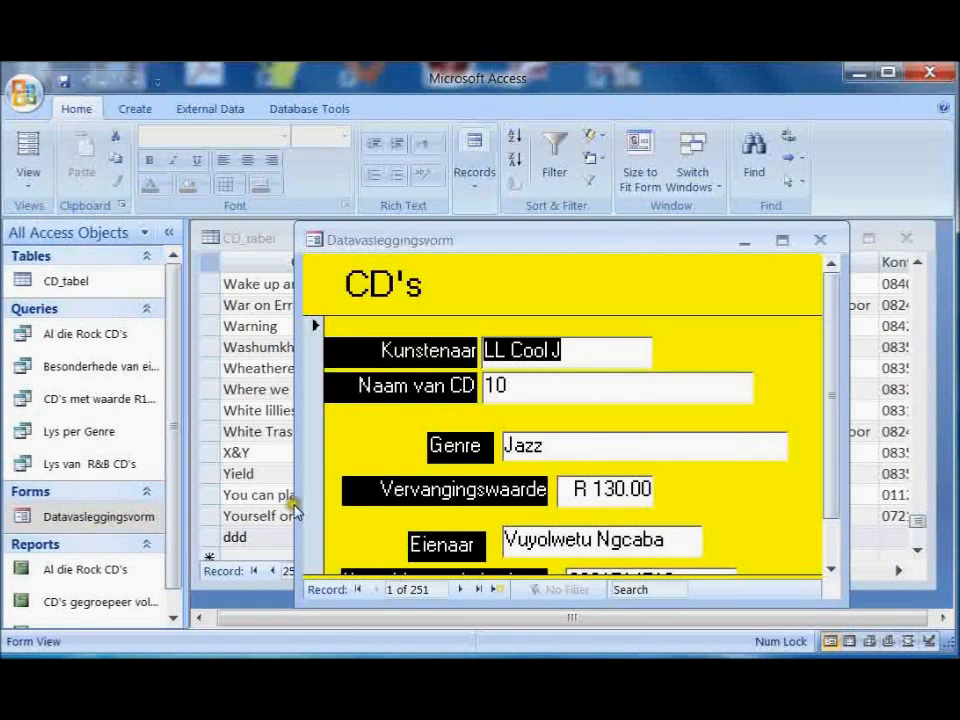
{"action": "left_click", "coordinate": [914, 248]}
{"action": "left_click", "coordinate": [912, 240]}
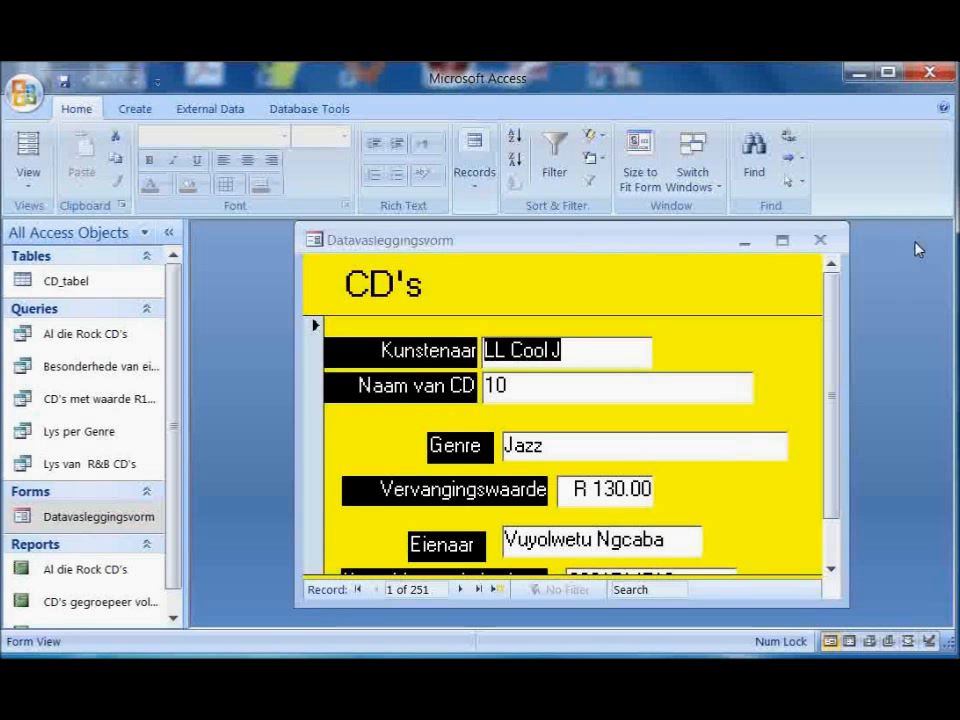
Move the Datavasleggingsvorm window closer to the object list and start a new blank record in the form.
{"action": "left_click_drag", "start_coordinate": [540, 240], "coordinate": [456, 242]}
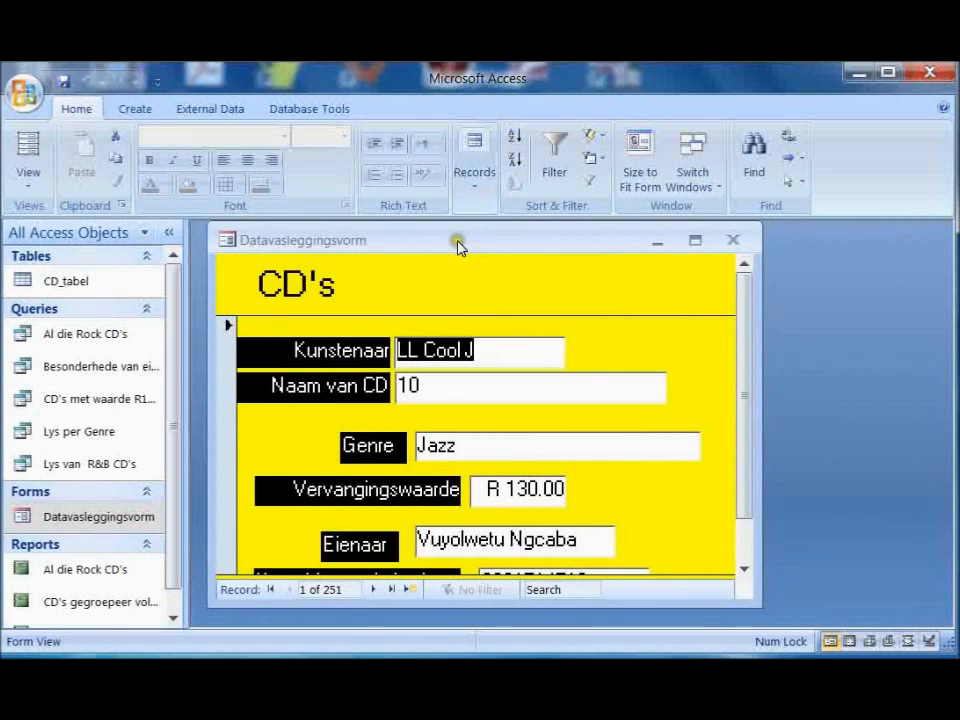
{"action": "mouse_move", "coordinate": [747, 303]}
{"action": "left_mouse_down"}
{"action": "mouse_move", "coordinate": [746, 377]}
{"action": "mouse_move", "coordinate": [747, 290]}
{"action": "left_mouse_up"}
{"action": "left_click", "coordinate": [410, 592]}
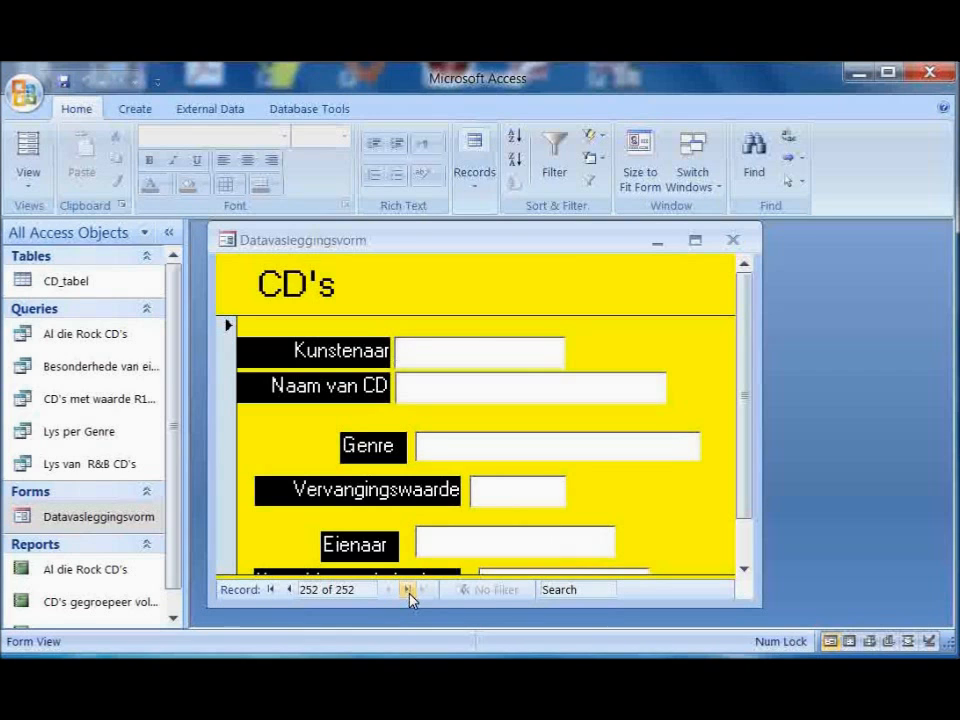
Enter only an artist's name as Kunstenaar, try to move to the next record, and try to close the form without discarding the entry.
{"action": "type", "text": "Walter"}
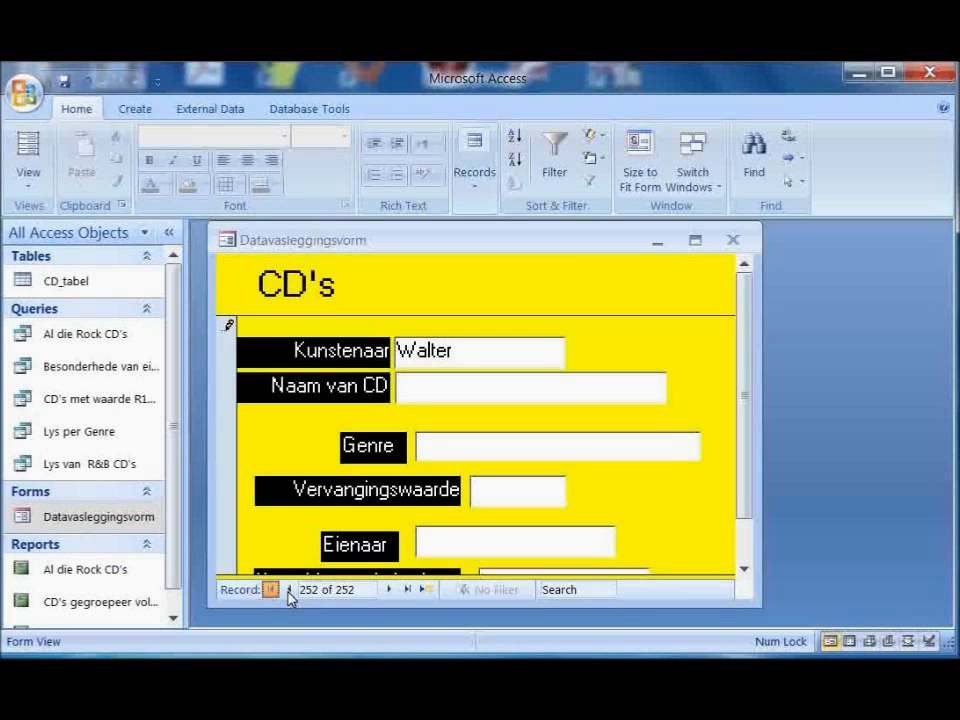
{"action": "left_click", "coordinate": [391, 590]}
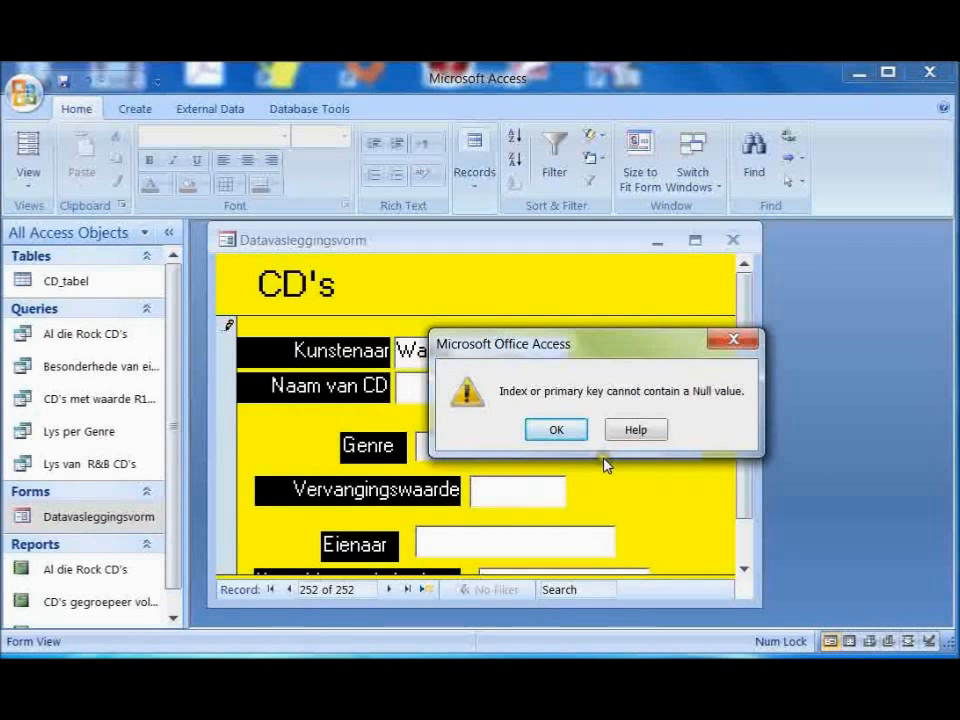
{"action": "left_click", "coordinate": [576, 433]}
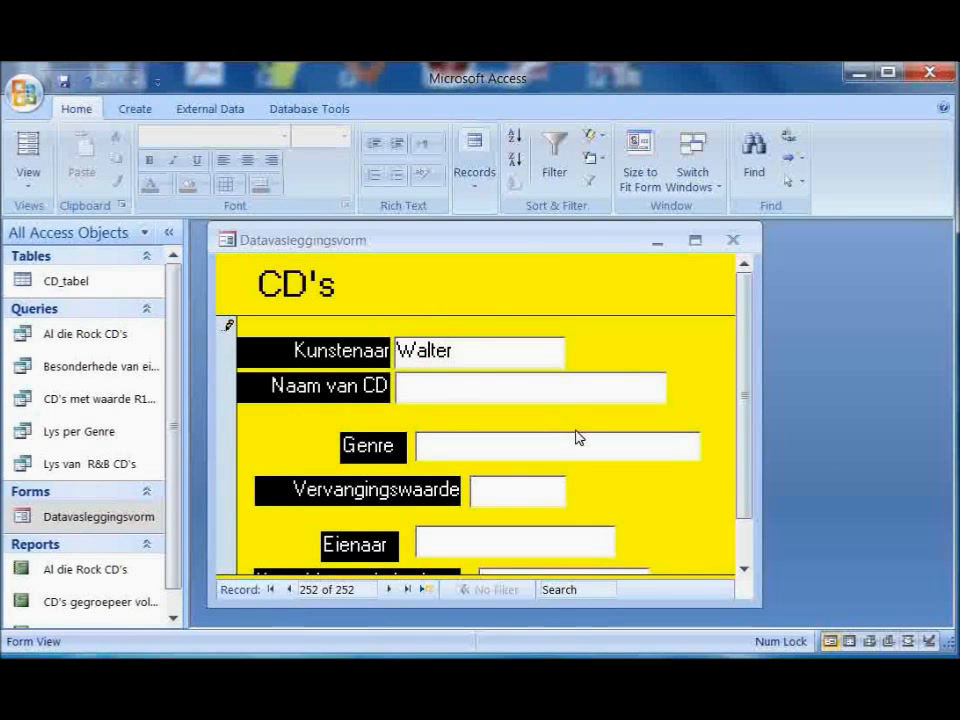
{"action": "left_click", "coordinate": [733, 241]}
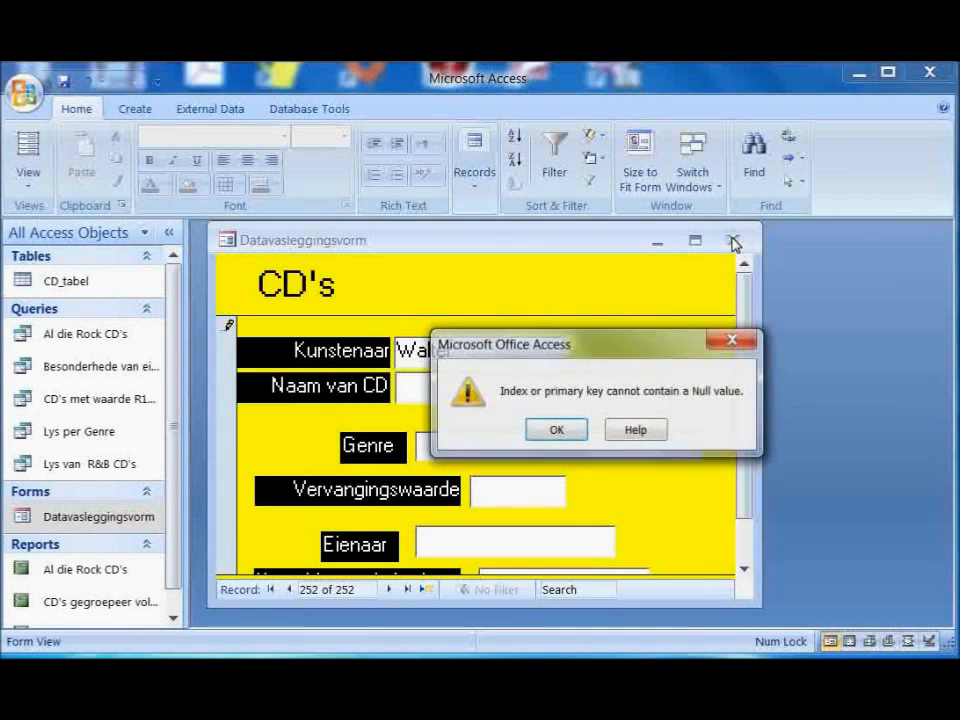
{"action": "left_click", "coordinate": [557, 432]}
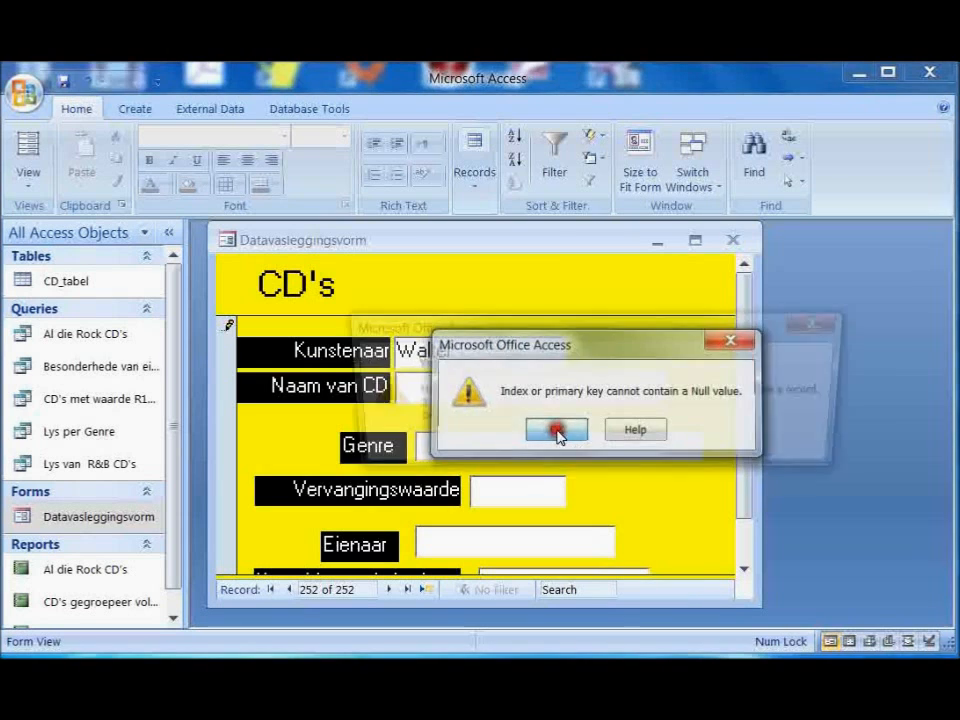
{"action": "left_click", "coordinate": [638, 449]}
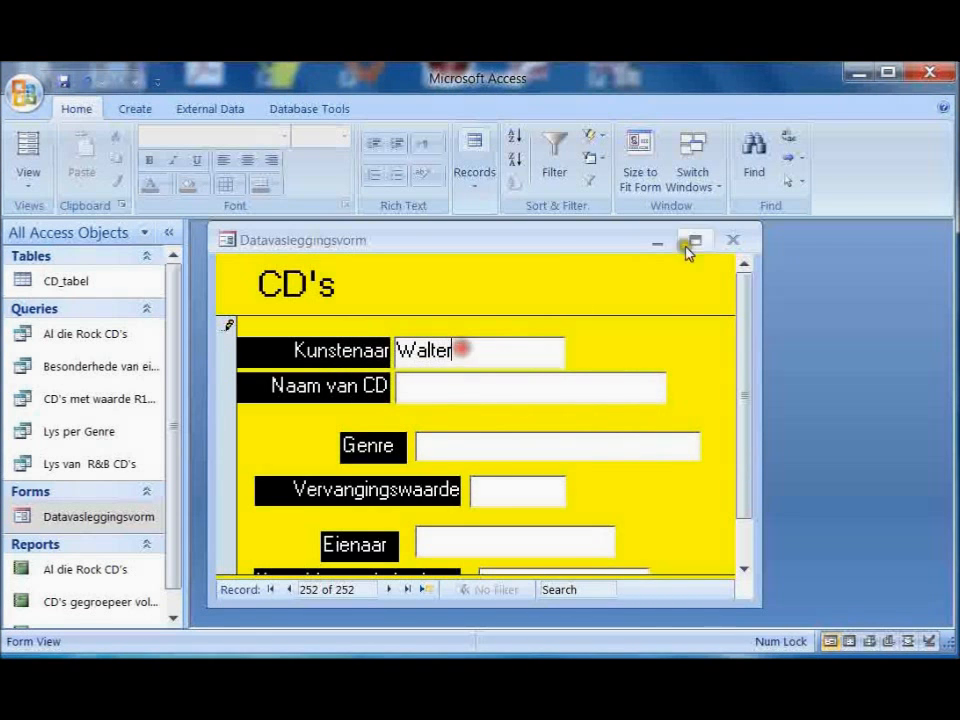
Close the Datavasleggingsvorm form and discard the incomplete record.
{"action": "left_click", "coordinate": [733, 241]}
{"action": "left_click", "coordinate": [540, 430]}
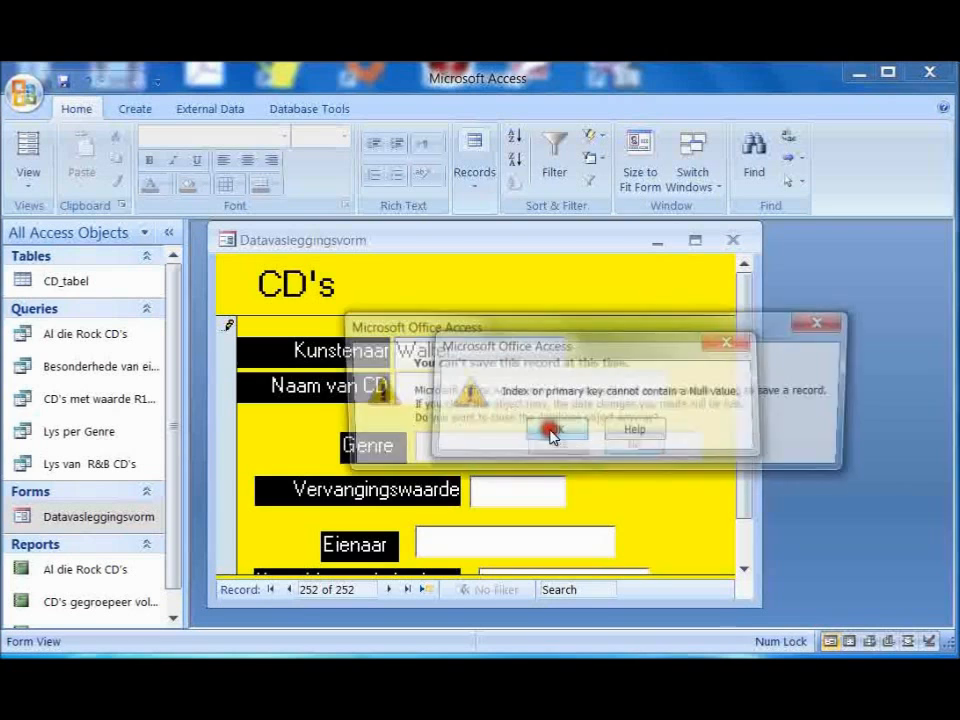
{"action": "left_click", "coordinate": [553, 448]}
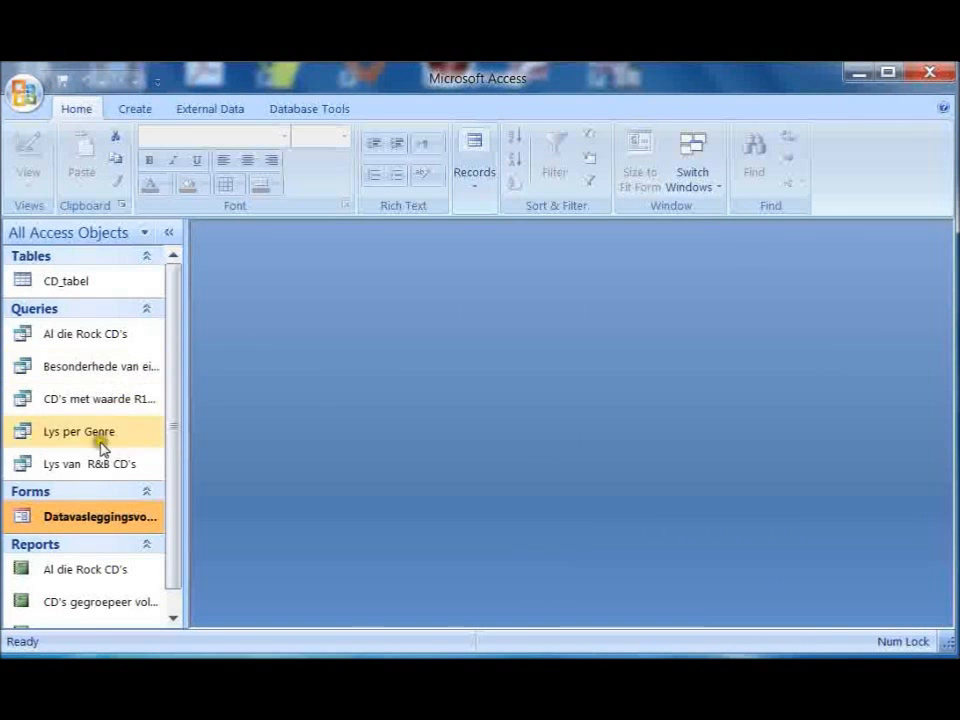
Reopen the Datavasleggingsvorm form and step forward one record at a time to record 6.
{"action": "double_click", "coordinate": [96, 520]}
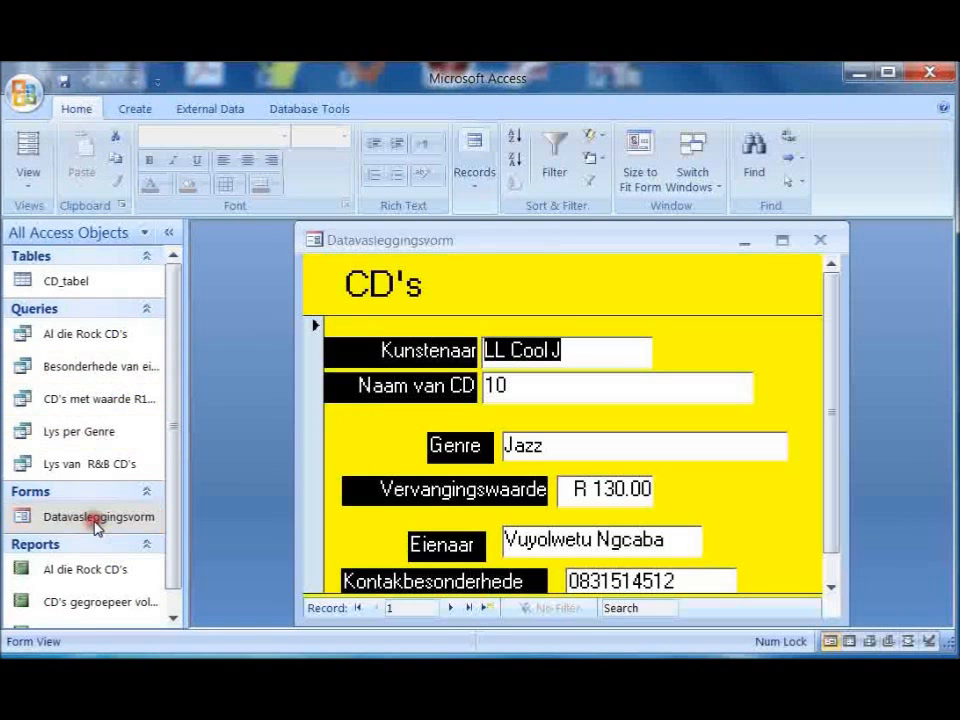
{"action": "left_click", "coordinate": [451, 608]}
{"action": "left_click", "coordinate": [451, 608]}
{"action": "left_click", "coordinate": [453, 608]}
{"action": "left_click", "coordinate": [453, 608]}
{"action": "left_click", "coordinate": [453, 608]}
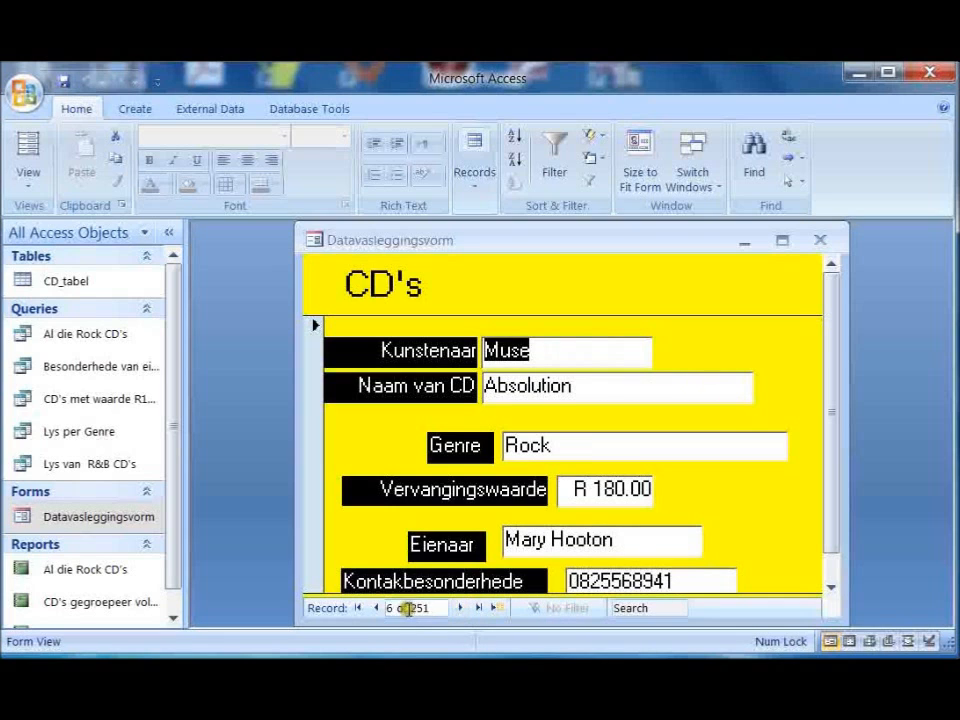
Step back to record 4, jump to the last record and back to the first, and close the form.
{"action": "left_click", "coordinate": [376, 608]}
{"action": "left_click", "coordinate": [376, 608]}
{"action": "left_click", "coordinate": [455, 608]}
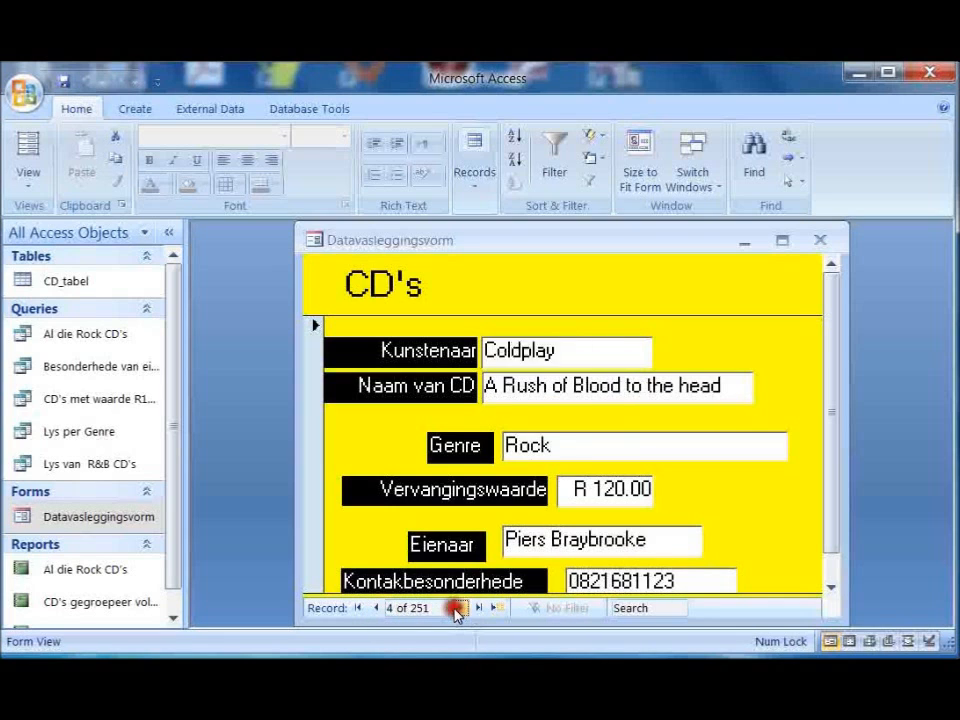
{"action": "left_click", "coordinate": [479, 608]}
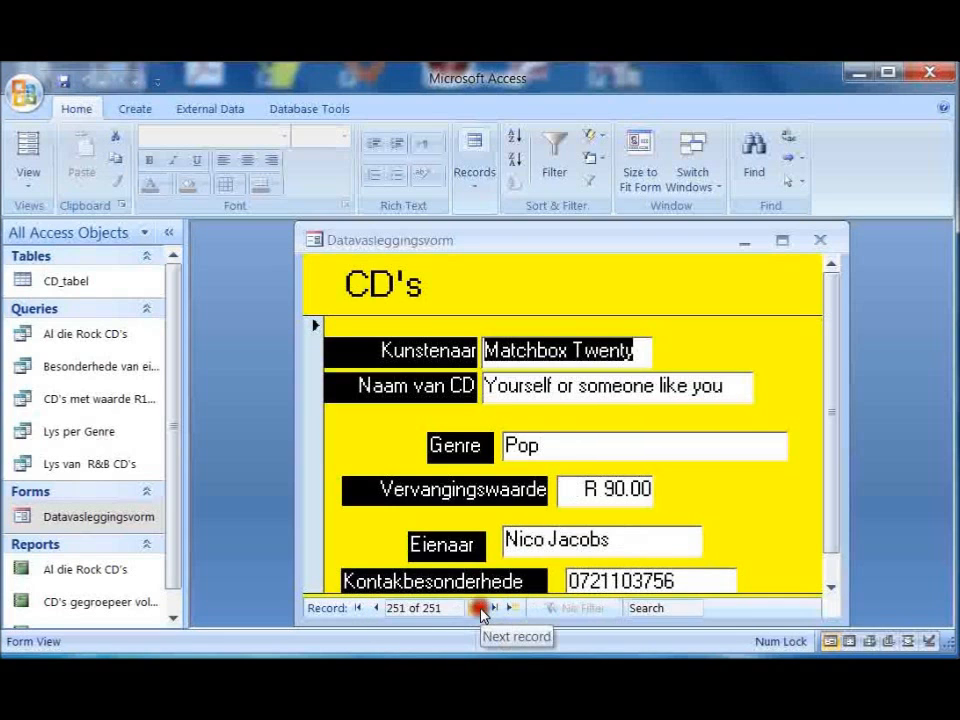
{"action": "left_click", "coordinate": [358, 608]}
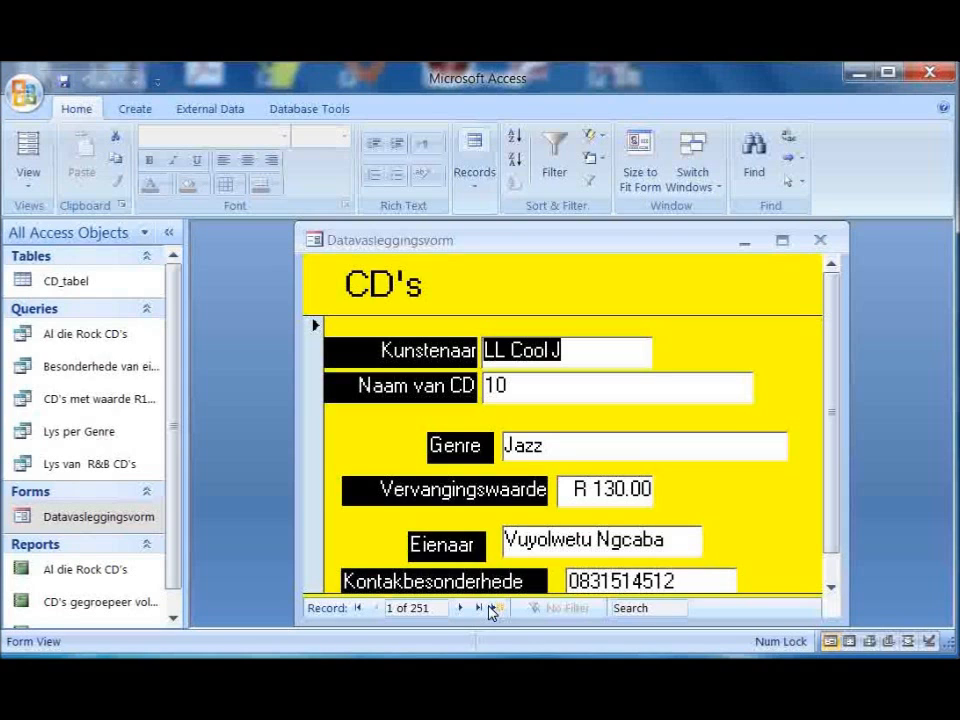
{"action": "left_click", "coordinate": [822, 241]}
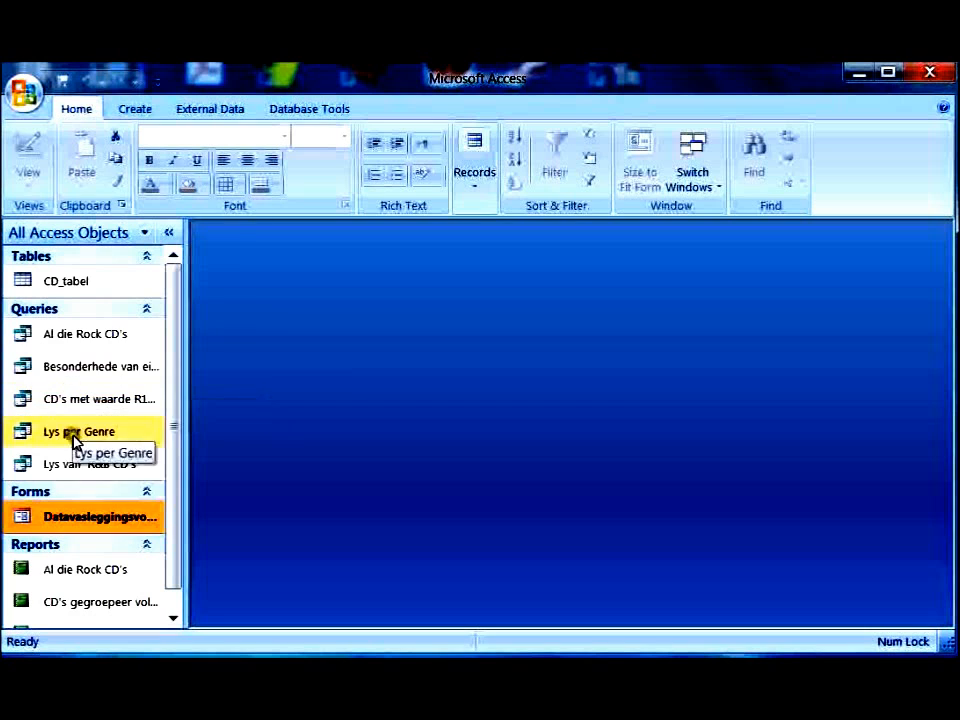
Open the Al die Rock CD's report, enlarge its preview to 100%, and maximize the report window.
{"action": "left_click", "coordinate": [48, 577]}
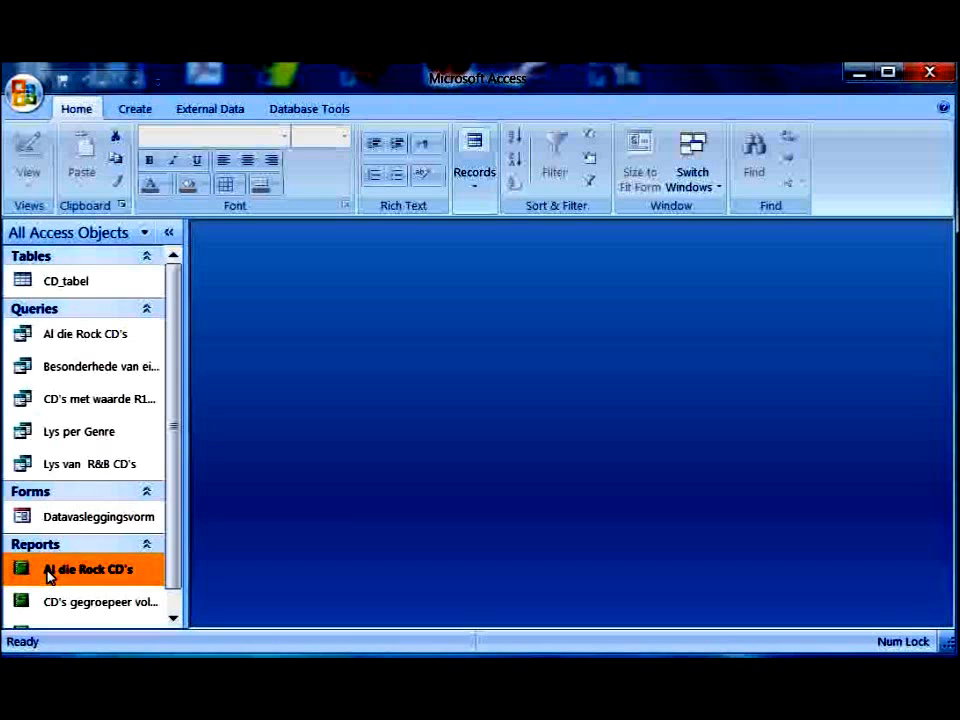
{"action": "double_click", "coordinate": [56, 572]}
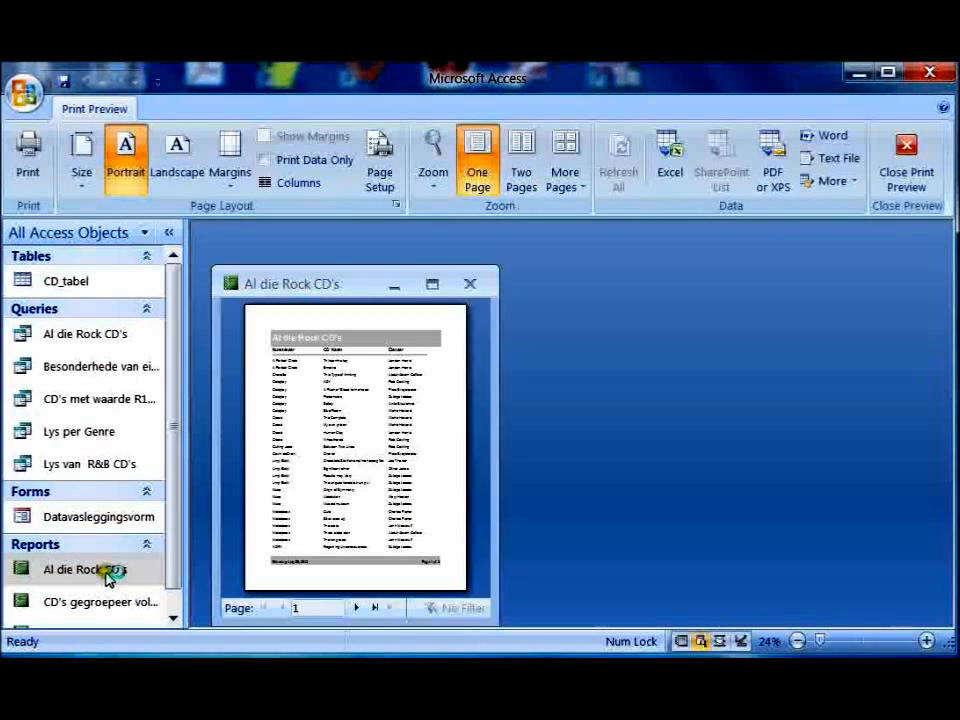
{"action": "left_click", "coordinate": [405, 395]}
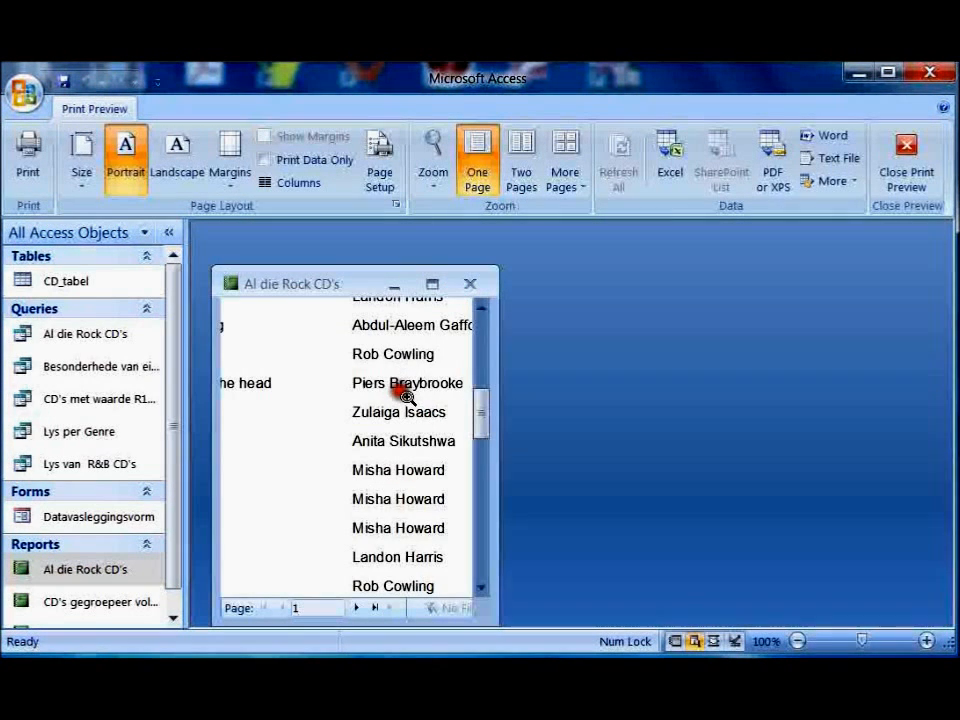
{"action": "left_click", "coordinate": [432, 283]}
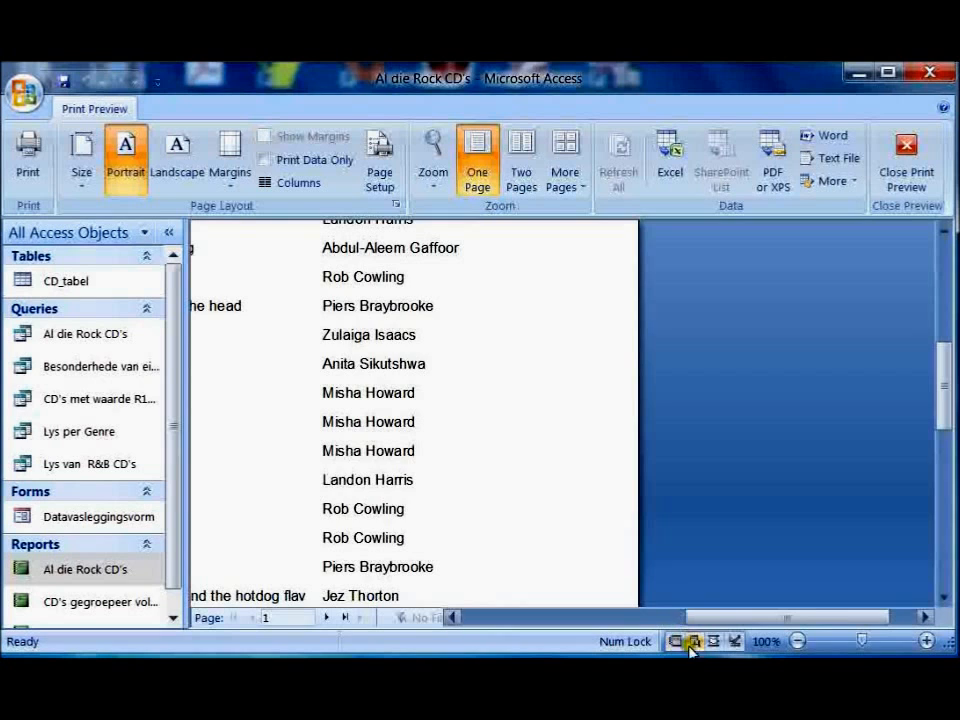
Examine the Al die Rock CD's report as a whole page and at 100%, including its Kunstenaar, CD Naam and Eienaar columns.
{"action": "left_click_drag", "start_coordinate": [731, 620], "coordinate": [583, 619]}
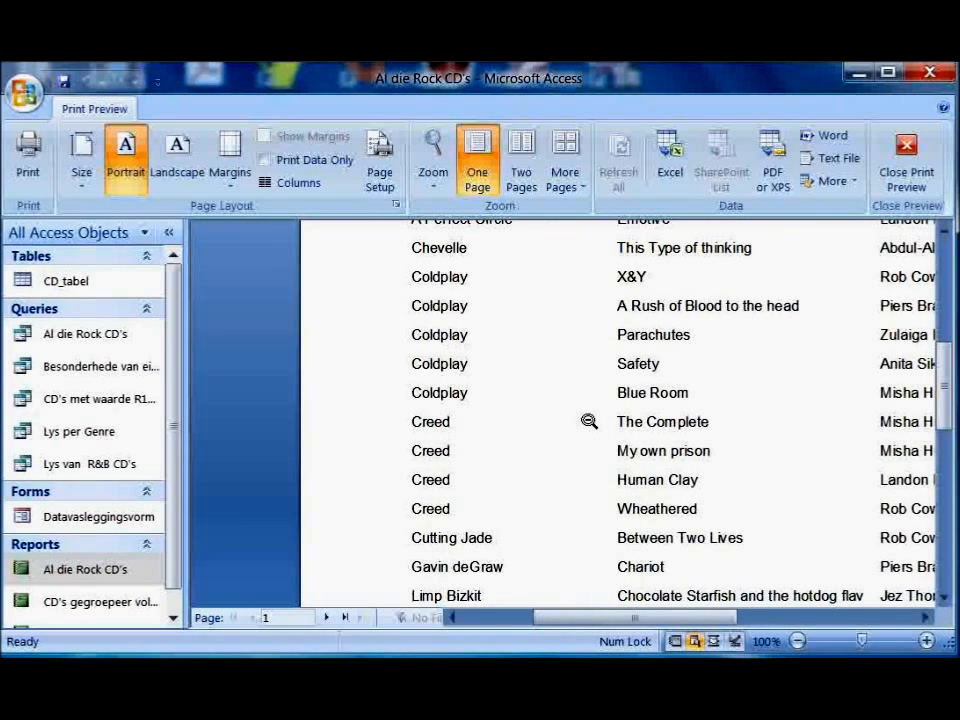
{"action": "left_click", "coordinate": [504, 383]}
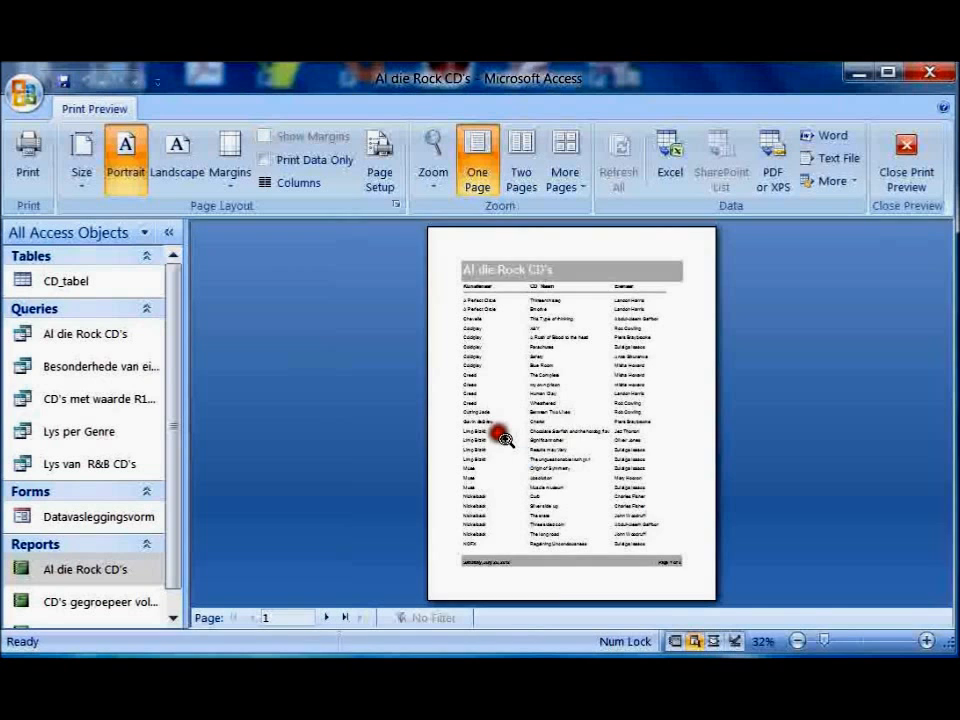
{"action": "left_click", "coordinate": [515, 410]}
{"action": "left_click_drag", "start_coordinate": [936, 394], "coordinate": [935, 345]}
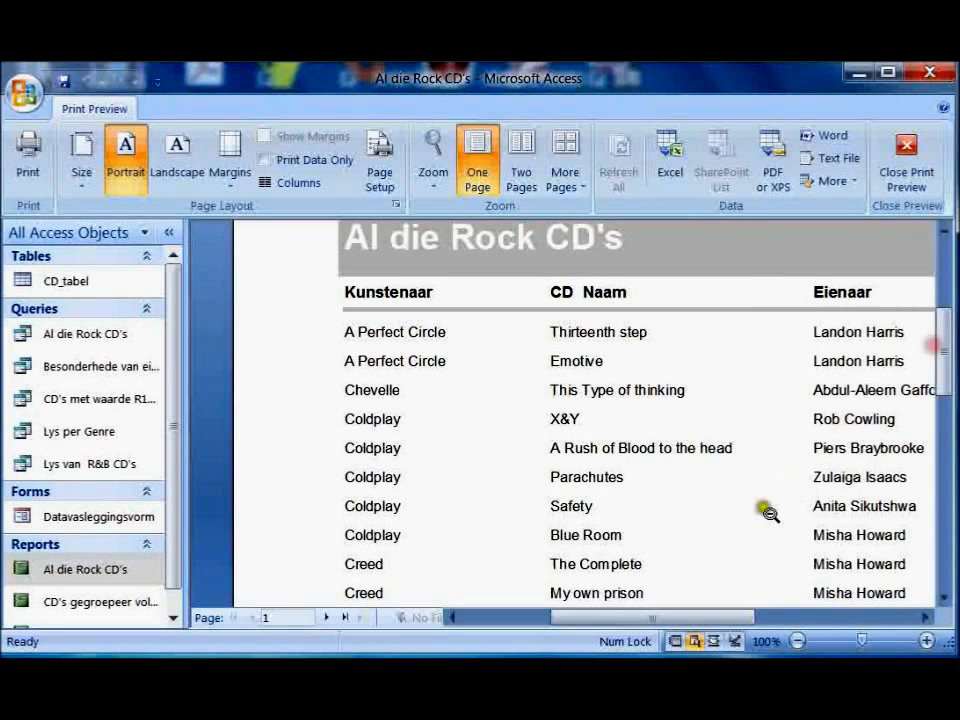
{"action": "left_click_drag", "start_coordinate": [703, 617], "coordinate": [738, 619]}
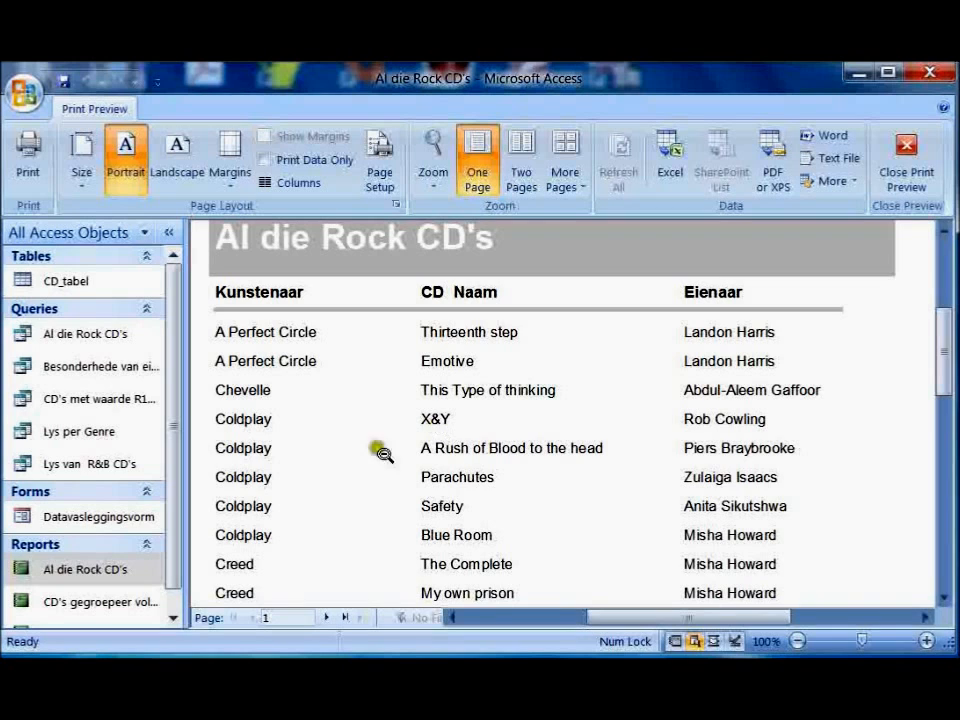
Open the report listing CDs per kunstenaar and view the beginning of its first page at 100%.
{"action": "left_click_drag", "start_coordinate": [178, 456], "coordinate": [175, 495]}
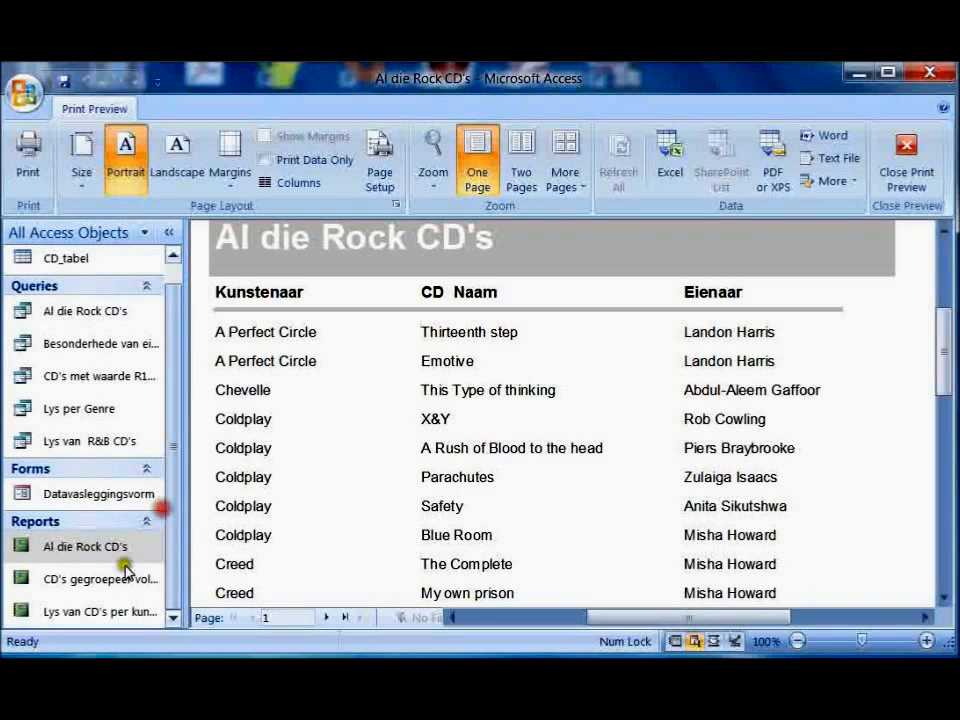
{"action": "left_click", "coordinate": [109, 613]}
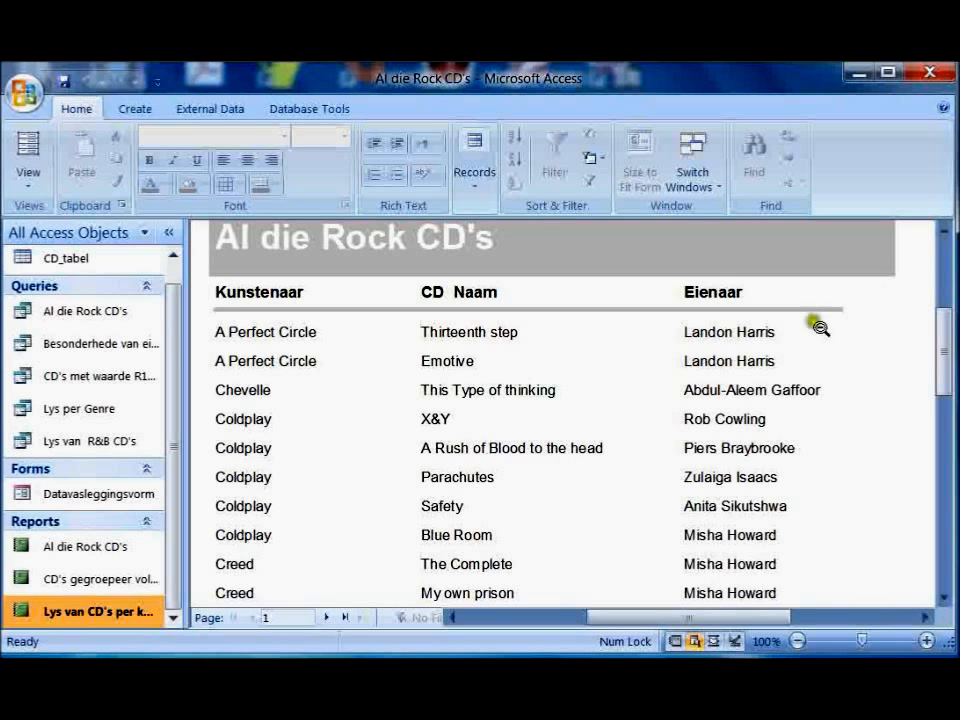
{"action": "double_click", "coordinate": [113, 620]}
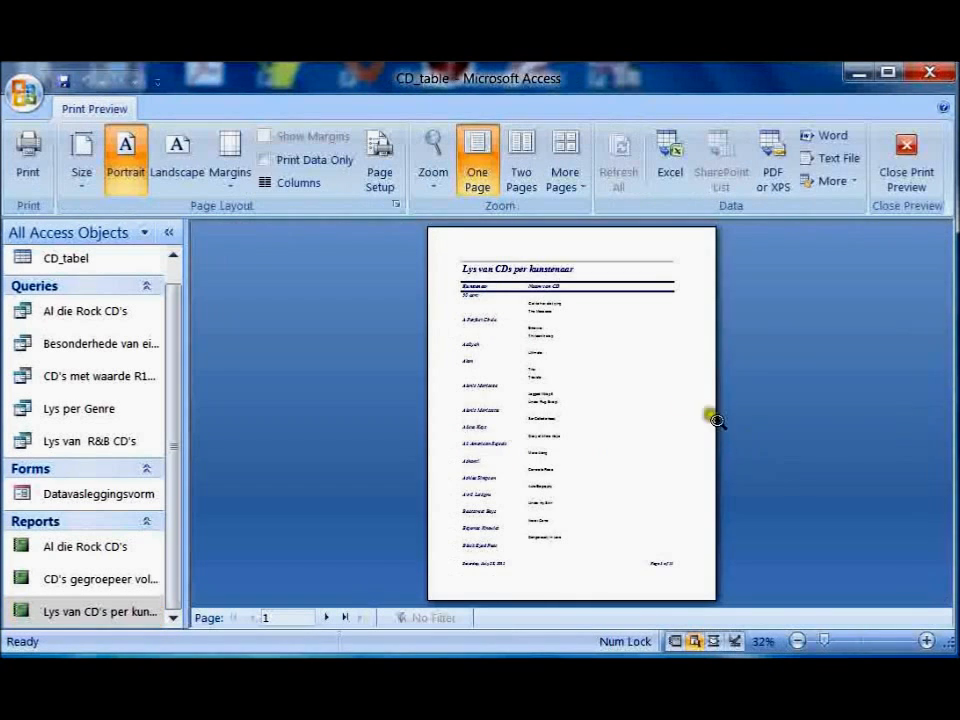
{"action": "left_click", "coordinate": [716, 420]}
{"action": "scroll", "coordinate": [560, 376], "scroll_direction": "up", "scroll_amount": 3}
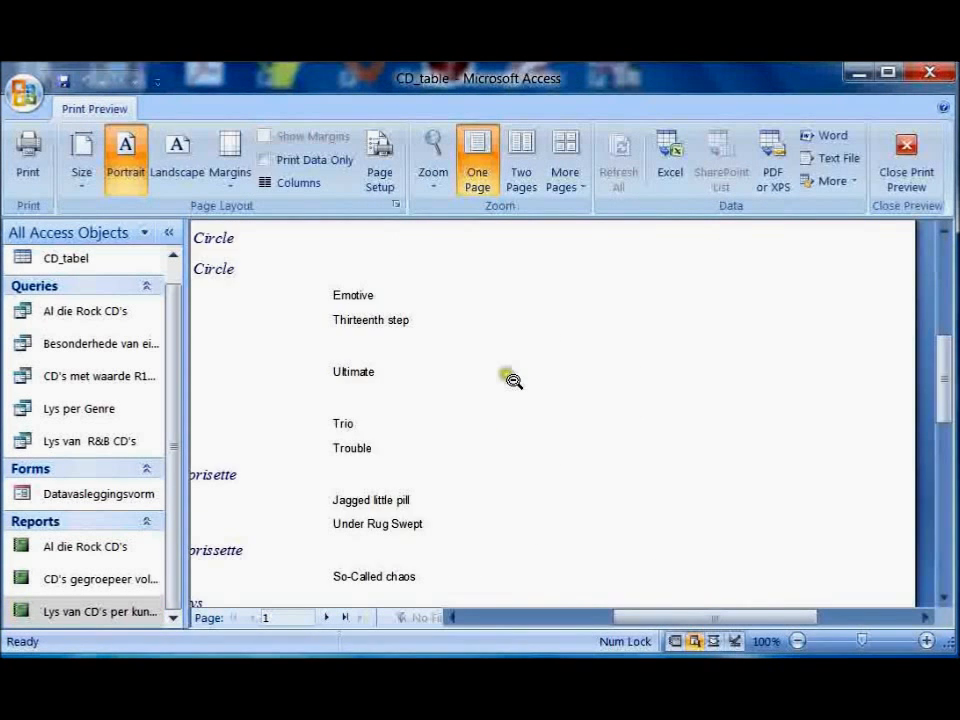
{"action": "left_click_drag", "start_coordinate": [713, 617], "coordinate": [646, 621]}
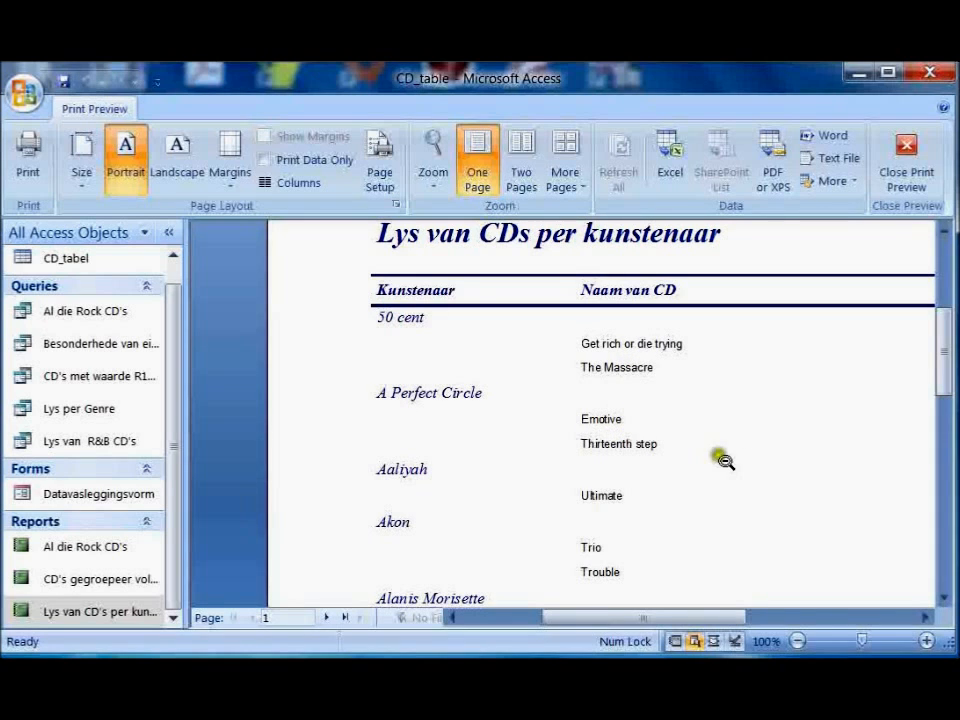
Page through the report of CDs per kunstenaar to its last page and examine the entries there.
{"action": "left_click_drag", "start_coordinate": [939, 364], "coordinate": [936, 471]}
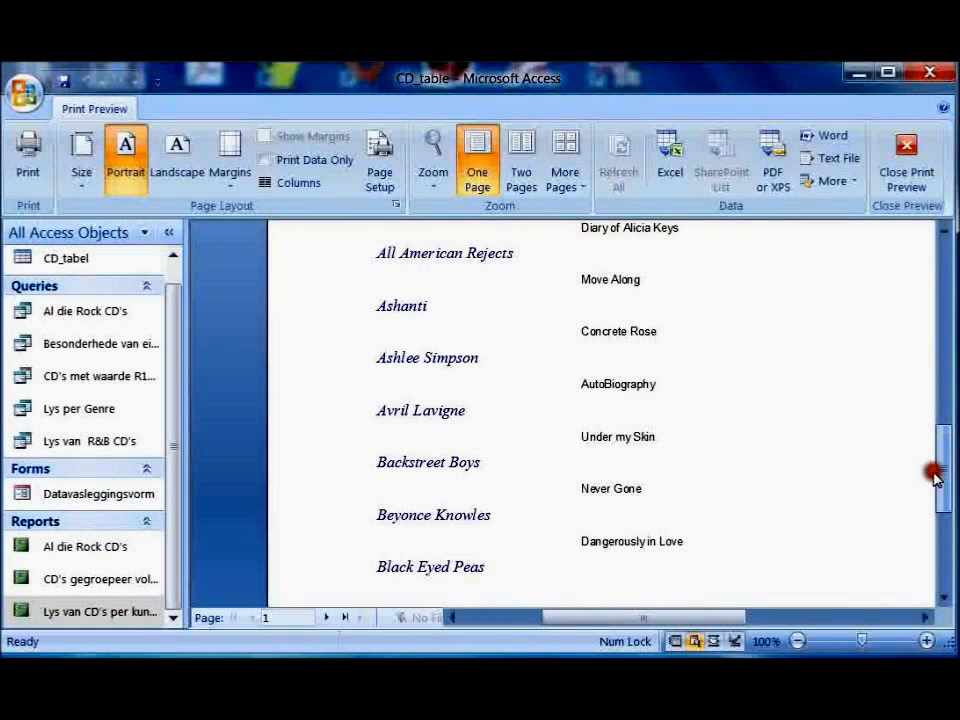
{"action": "left_click", "coordinate": [327, 617]}
{"action": "left_click", "coordinate": [327, 617]}
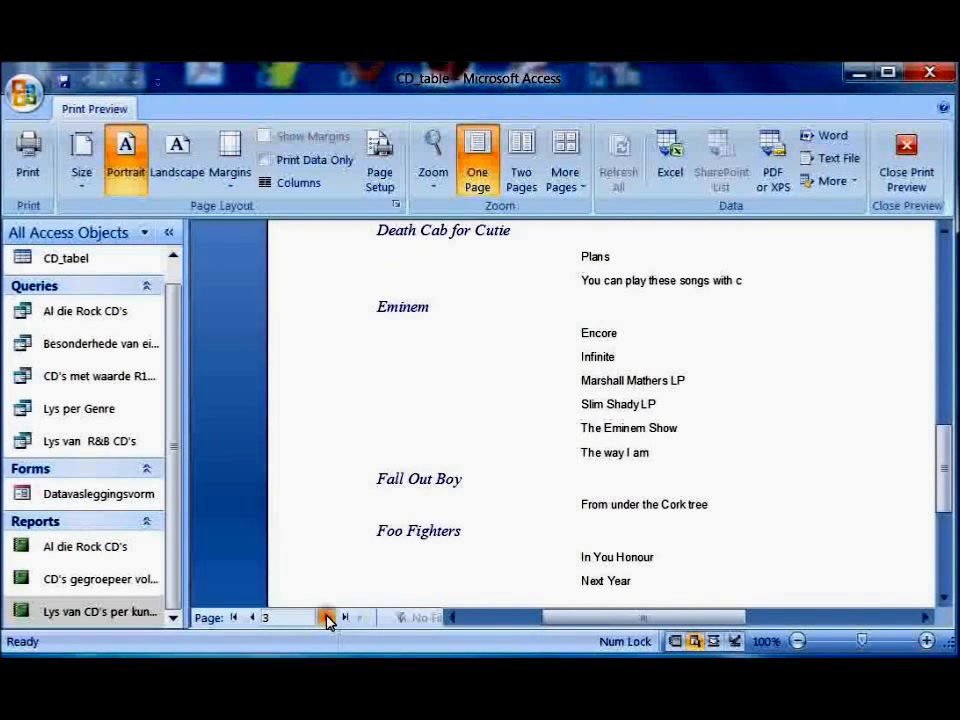
{"action": "left_click", "coordinate": [329, 617]}
{"action": "left_click", "coordinate": [346, 618]}
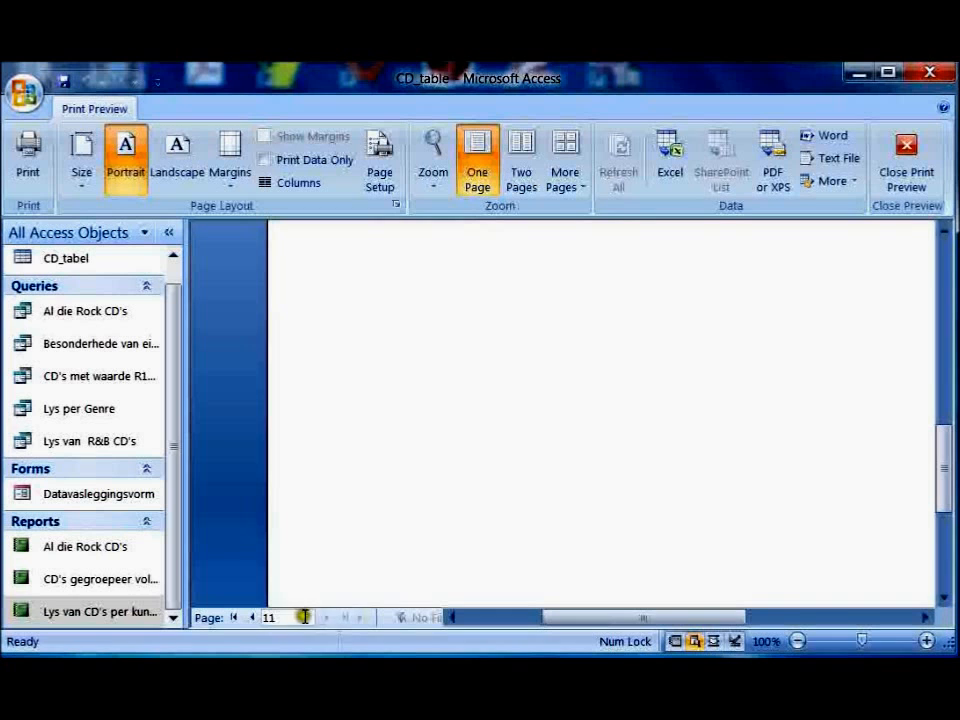
{"action": "mouse_move", "coordinate": [945, 420]}
{"action": "left_mouse_down"}
{"action": "mouse_move", "coordinate": [939, 294]}
{"action": "mouse_move", "coordinate": [937, 332]}
{"action": "left_mouse_up"}
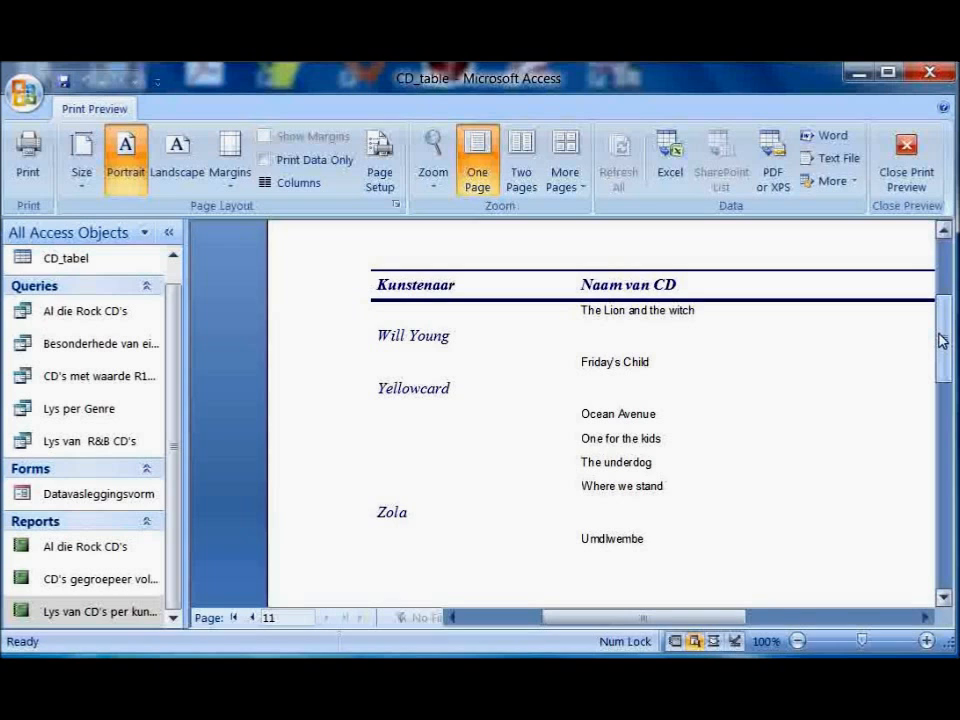
Close the print previews of both open reports.
{"action": "left_click", "coordinate": [372, 333]}
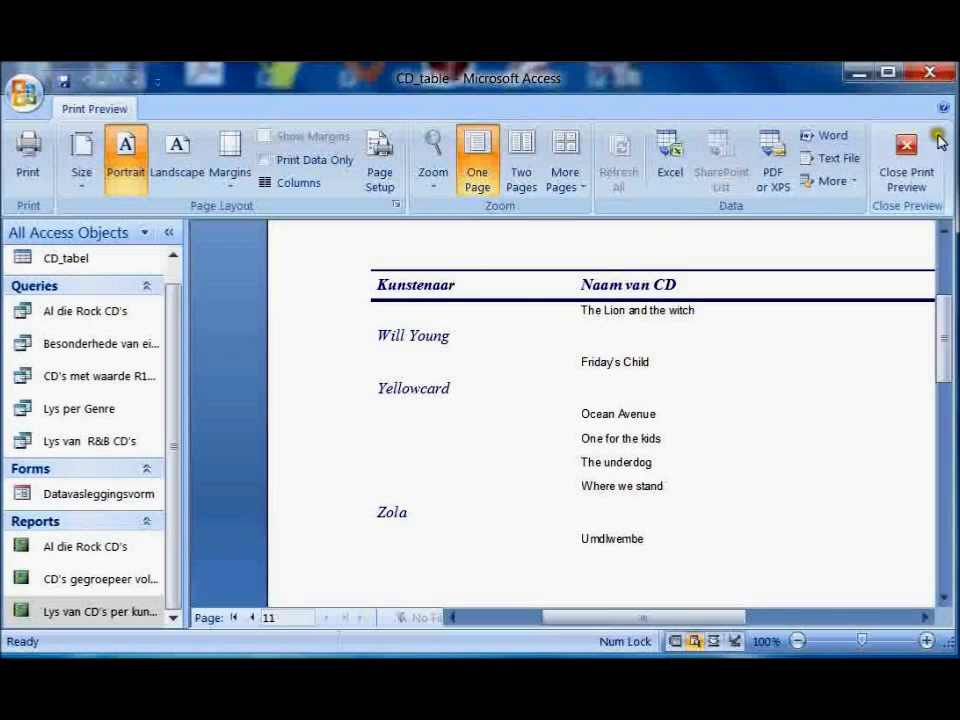
{"action": "left_click", "coordinate": [906, 152]}
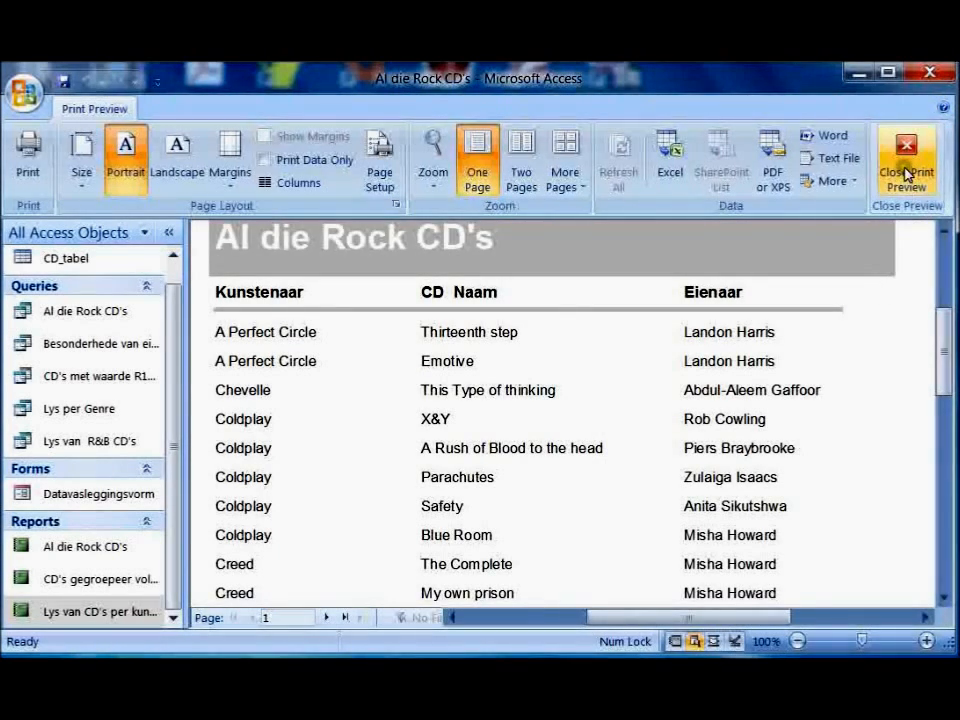
{"action": "left_click", "coordinate": [906, 170]}
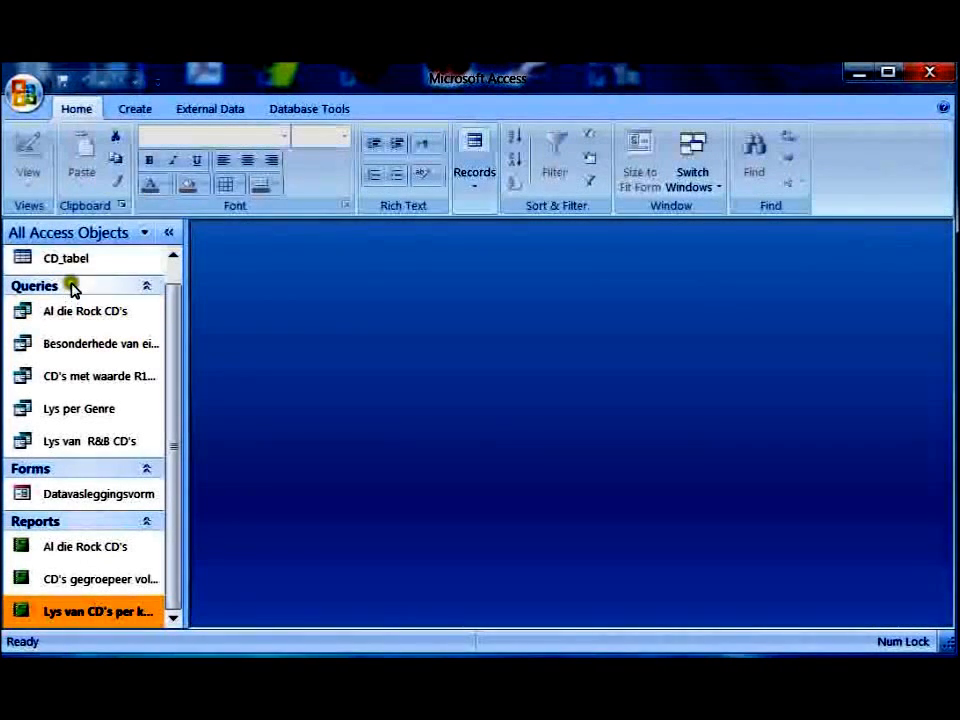
Collapse the Tables, Queries, Forms and Reports groups in the object list, and expand only Tables again.
{"action": "left_click", "coordinate": [174, 259]}
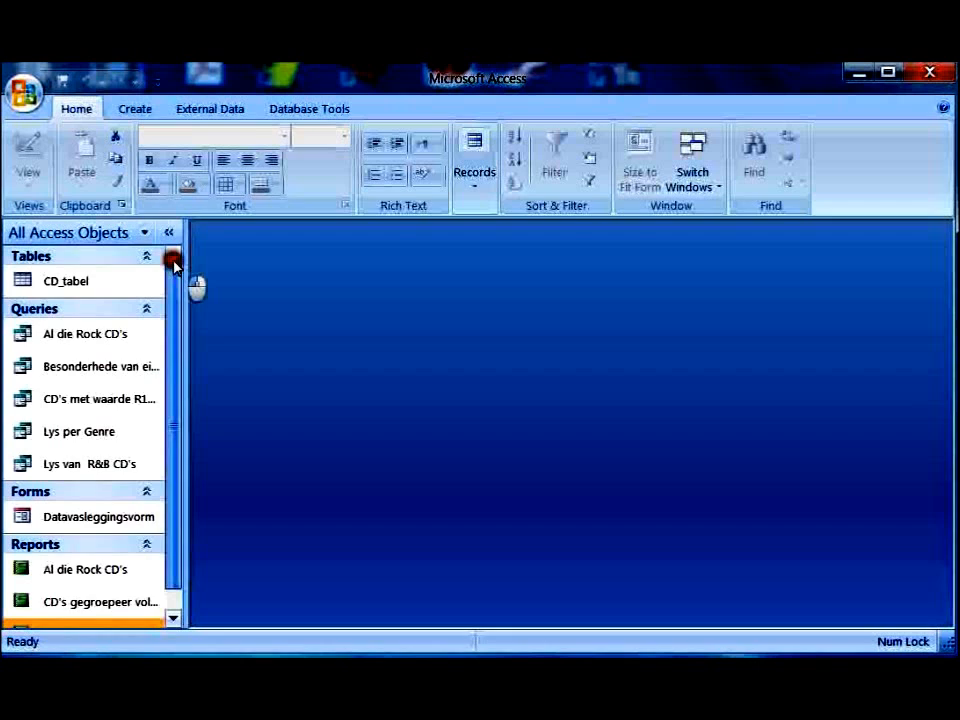
{"action": "left_click", "coordinate": [115, 258]}
{"action": "left_click", "coordinate": [107, 277]}
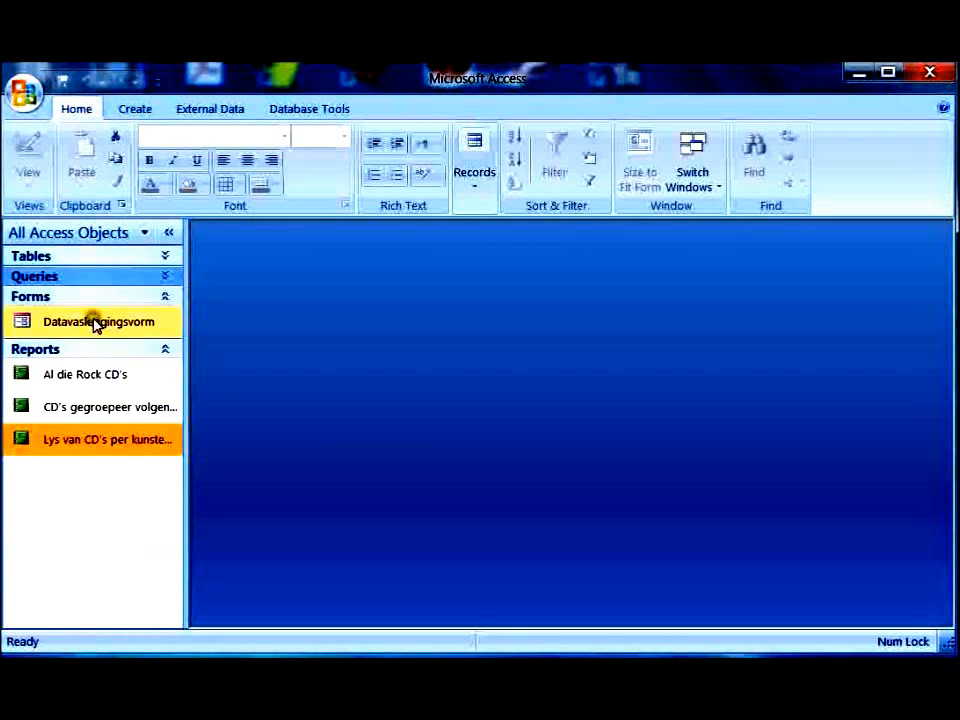
{"action": "left_click", "coordinate": [90, 296]}
{"action": "left_click", "coordinate": [92, 316]}
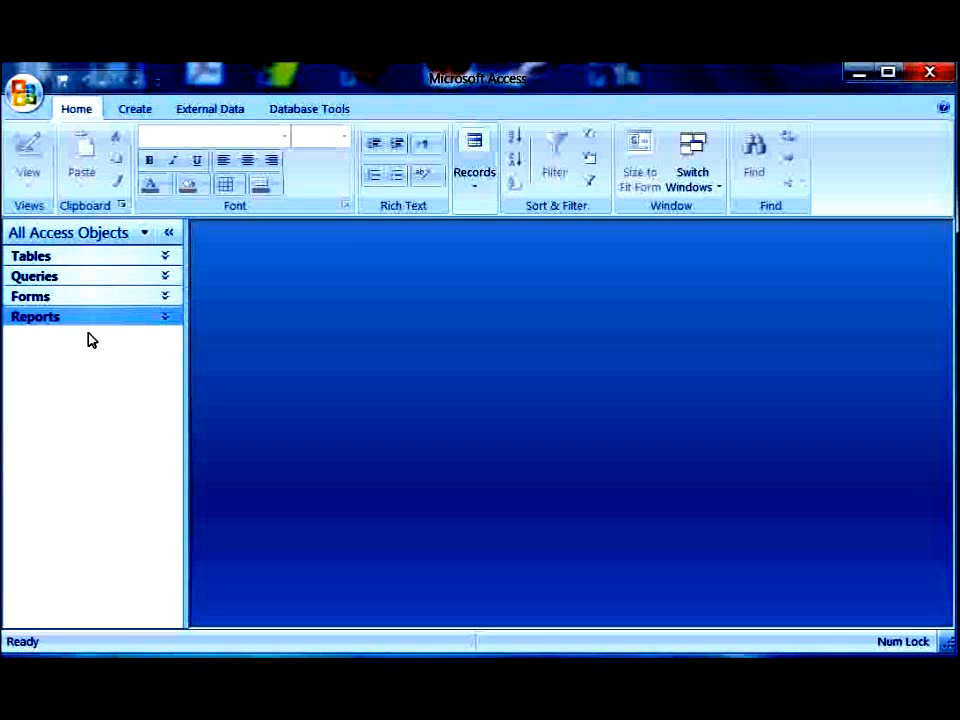
{"action": "left_click", "coordinate": [92, 256]}
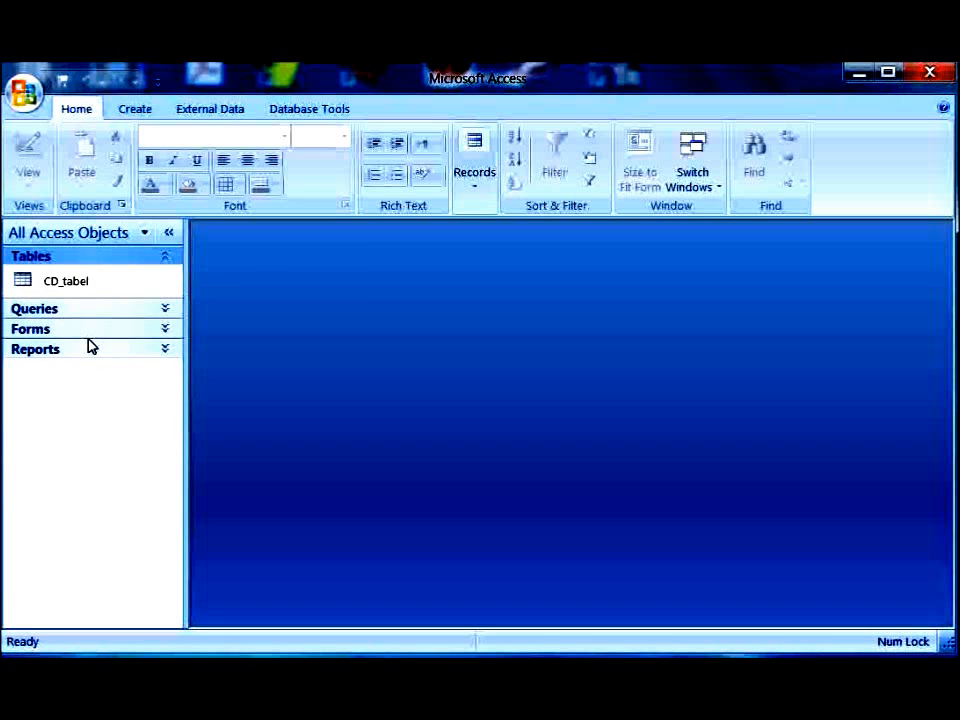
{"action": "left_click", "coordinate": [98, 369]}
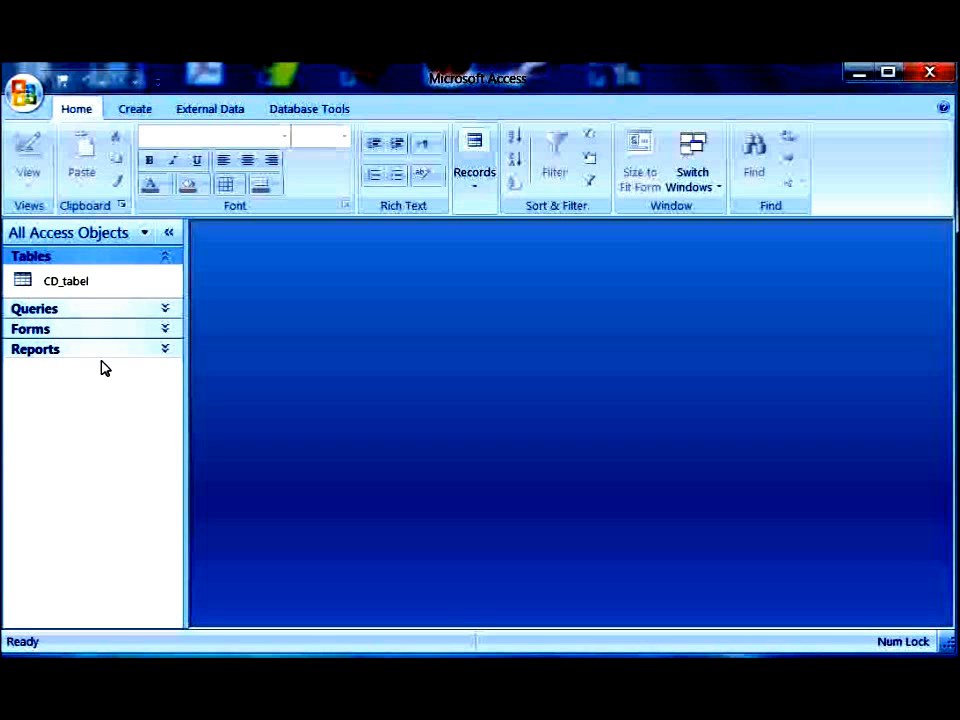